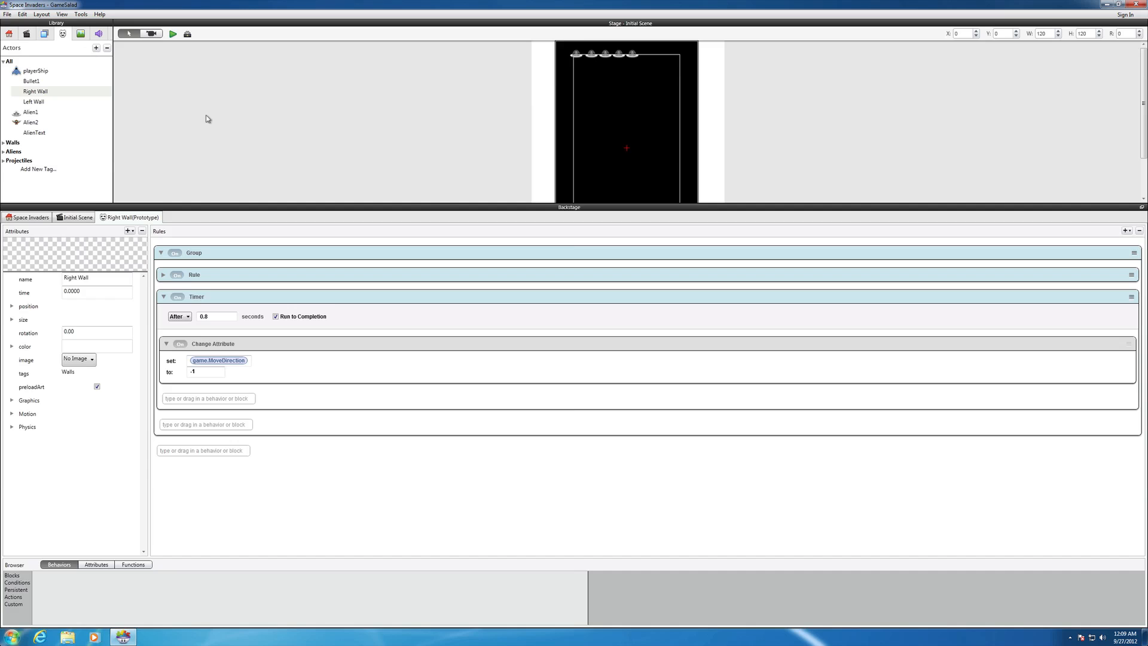
View the planet image from the project's image library in the photo viewer, and close it again.
{"action": "scroll", "coordinate": [208, 119], "scroll_direction": "down", "scroll_amount": 3}
{"action": "scroll", "coordinate": [204, 118], "scroll_direction": "up", "scroll_amount": 3}
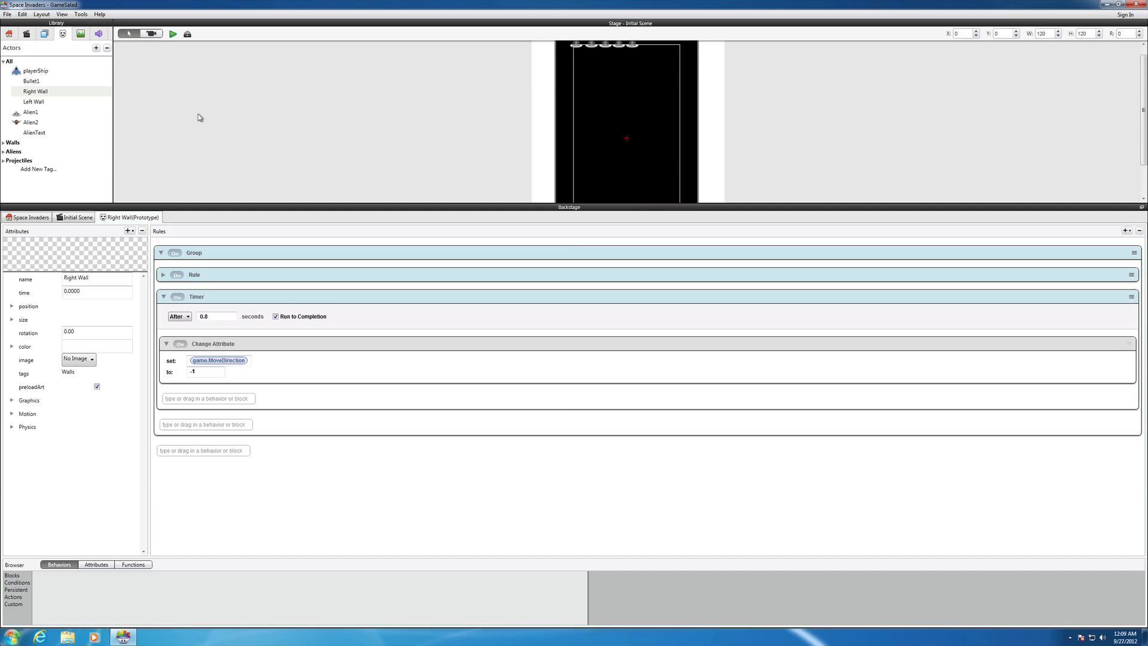
{"action": "left_click", "coordinate": [80, 35]}
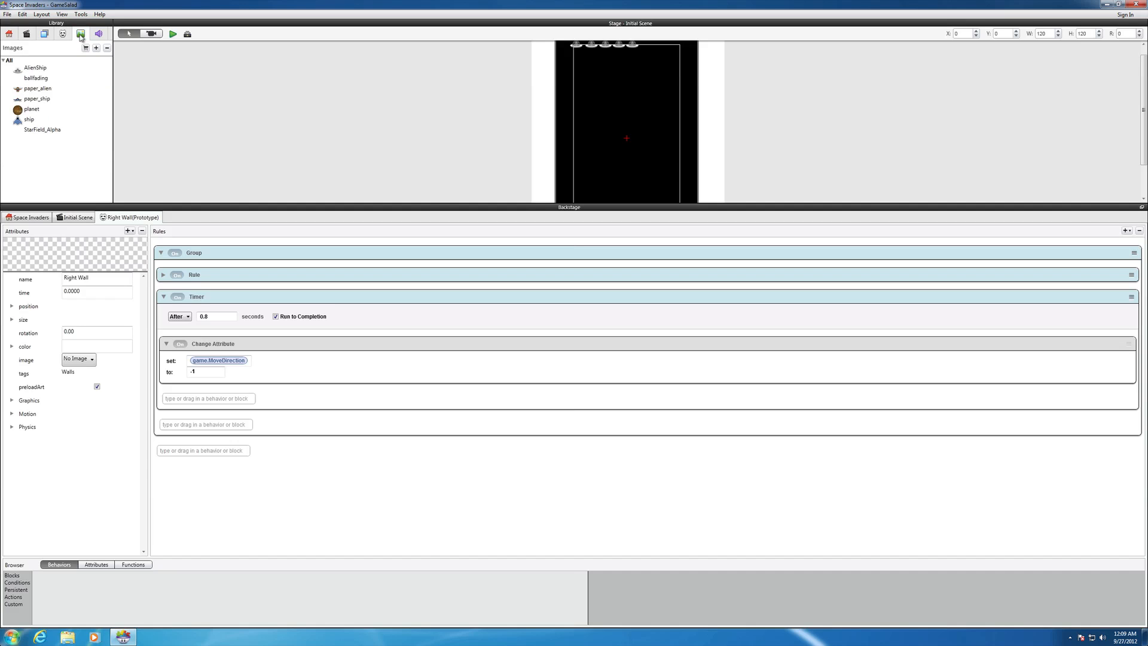
{"action": "left_click", "coordinate": [25, 113]}
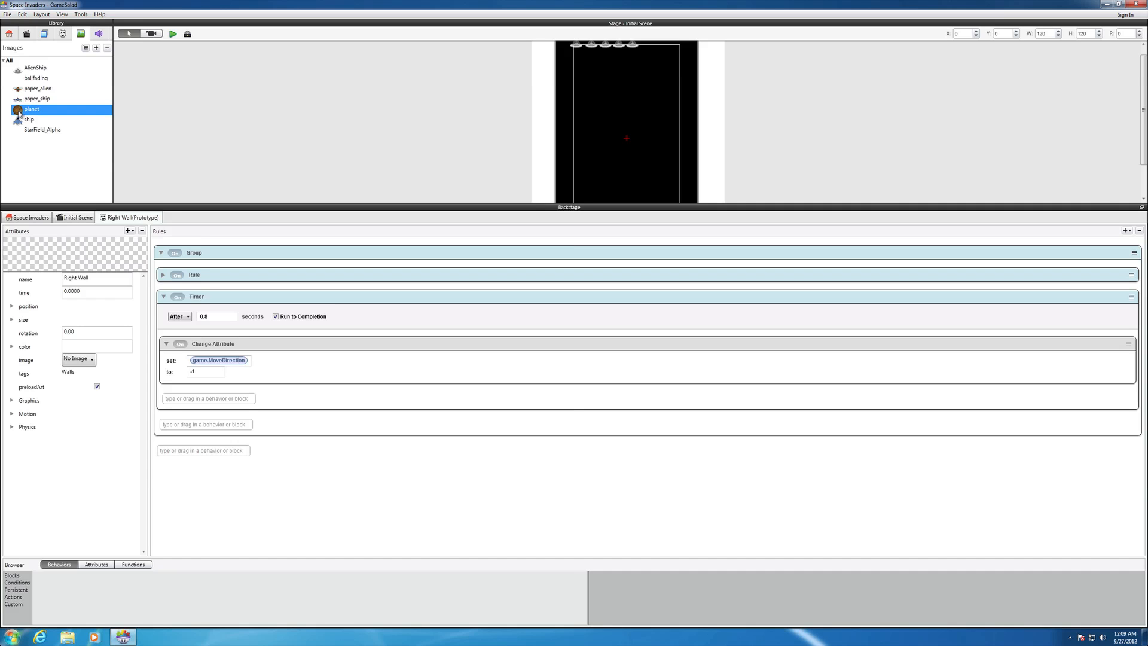
{"action": "double_click", "coordinate": [18, 111]}
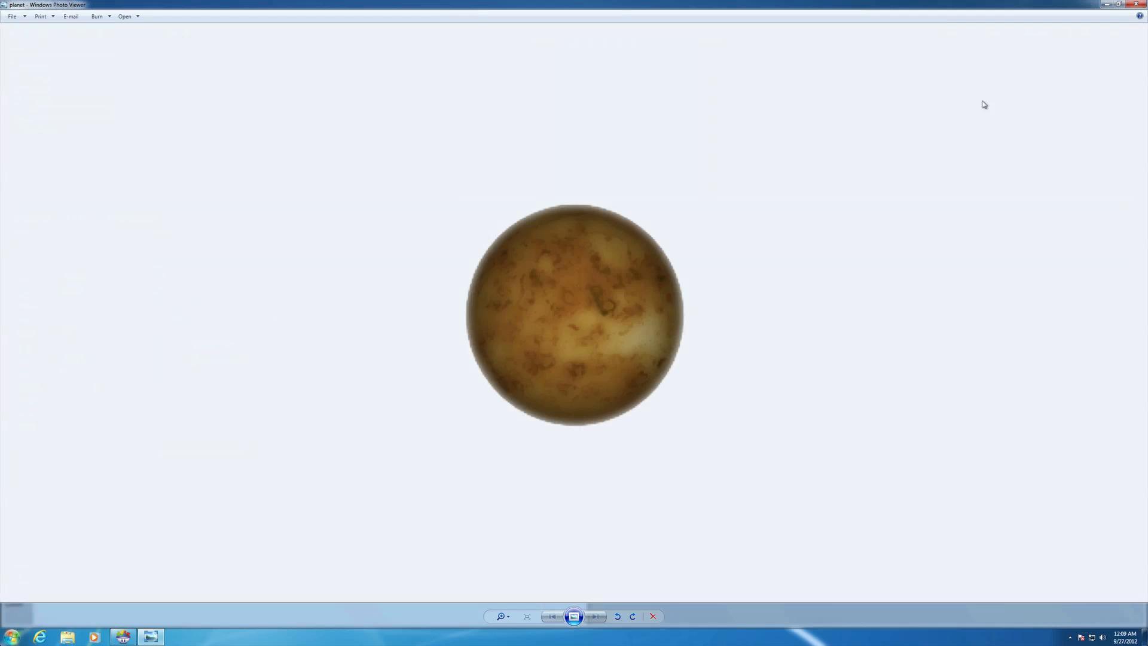
{"action": "left_click", "coordinate": [1136, 5]}
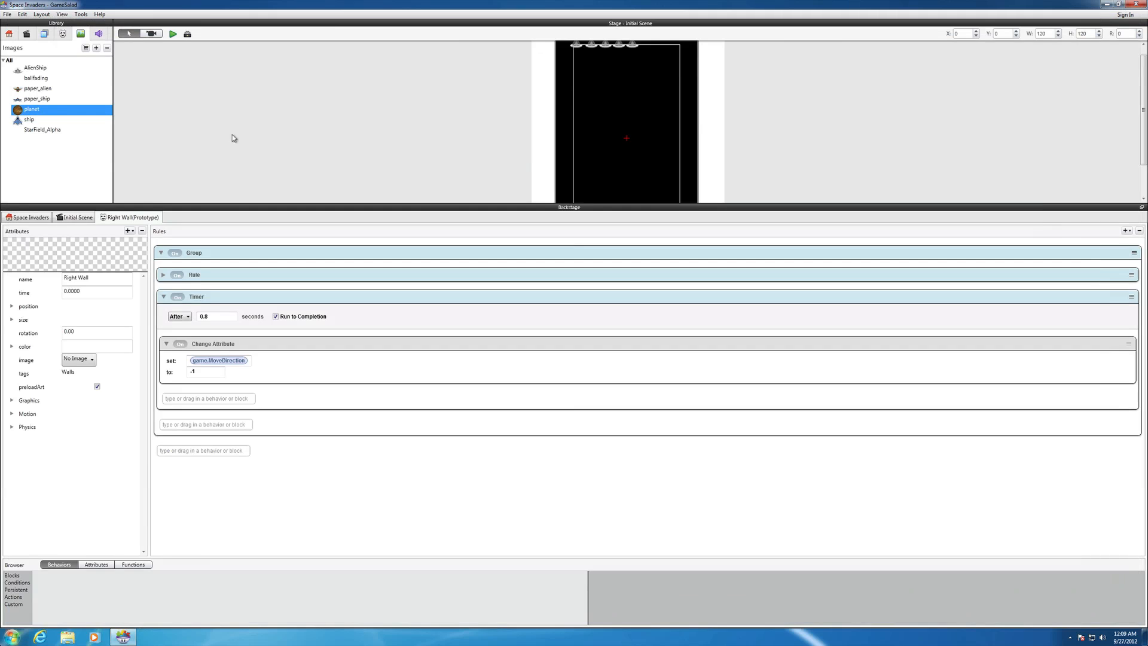
Place the planet image as a new actor in the lower middle of the scene, at about X 158, Y 87.
{"action": "left_click_drag", "start_coordinate": [22, 112], "coordinate": [607, 185]}
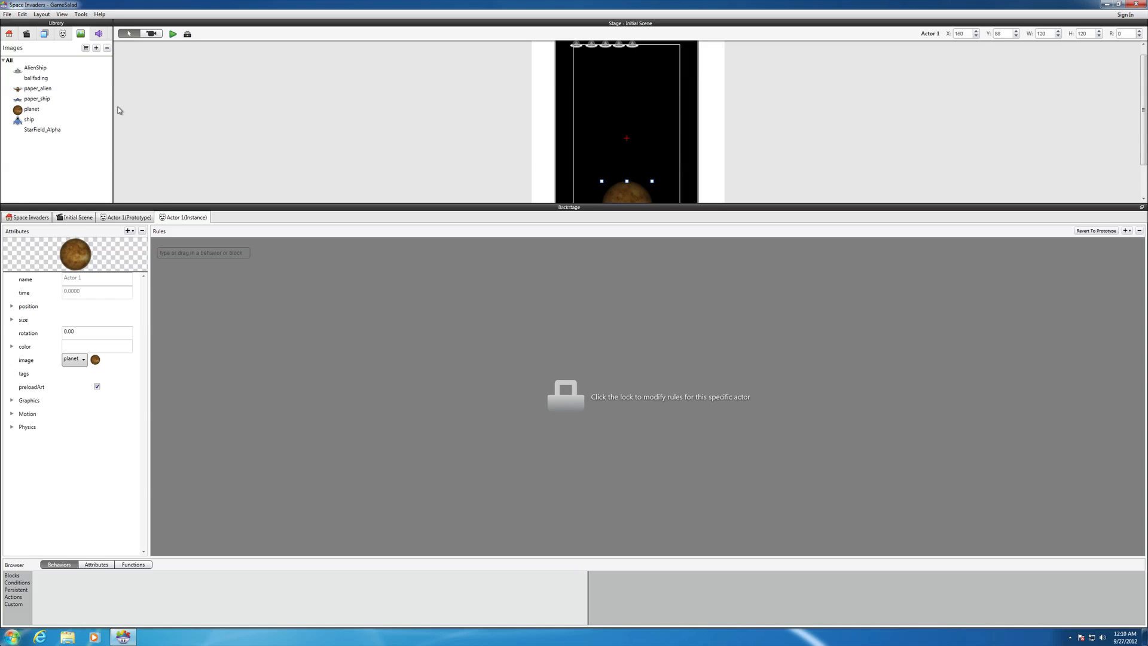
{"action": "scroll", "coordinate": [525, 168], "scroll_direction": "down", "scroll_amount": 2}
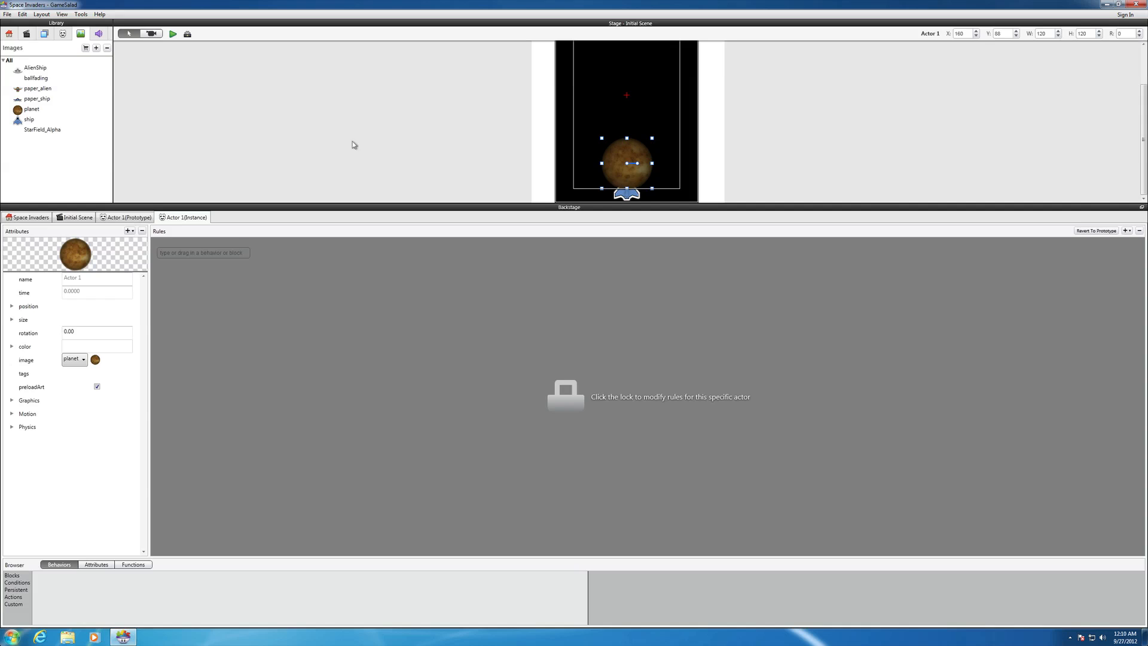
{"action": "mouse_move", "coordinate": [615, 170]}
{"action": "left_mouse_down"}
{"action": "mouse_move", "coordinate": [594, 170]}
{"action": "mouse_move", "coordinate": [615, 172]}
{"action": "left_mouse_up"}
Try to move the planet actor to the first place in the Background layer's order.
{"action": "left_click", "coordinate": [44, 37]}
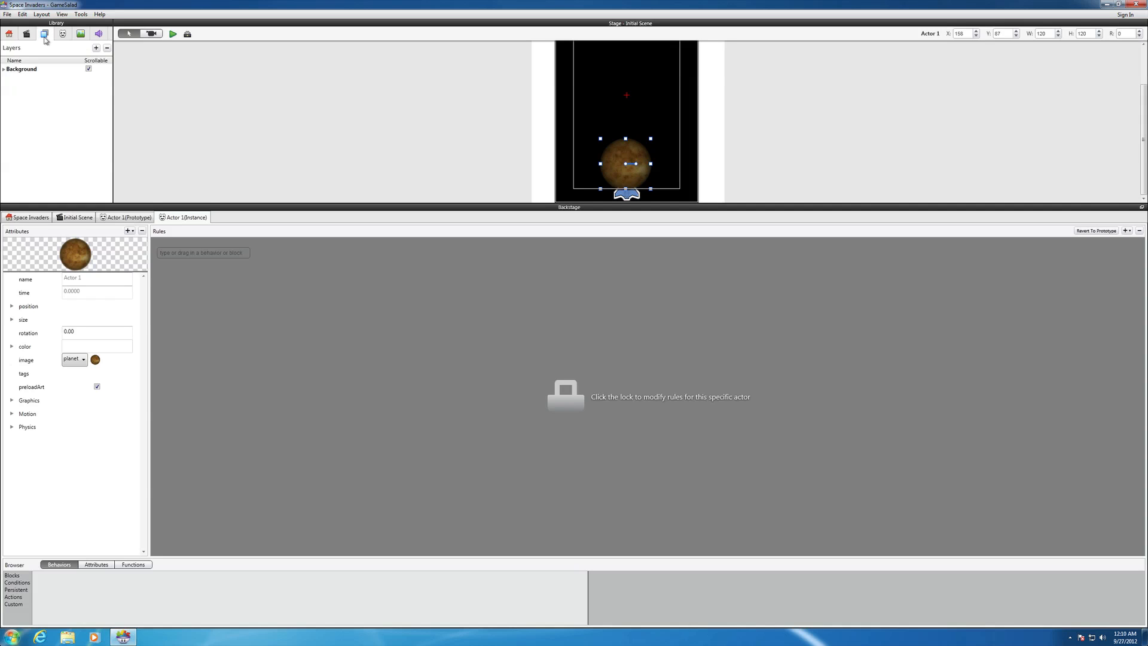
{"action": "left_click", "coordinate": [4, 69]}
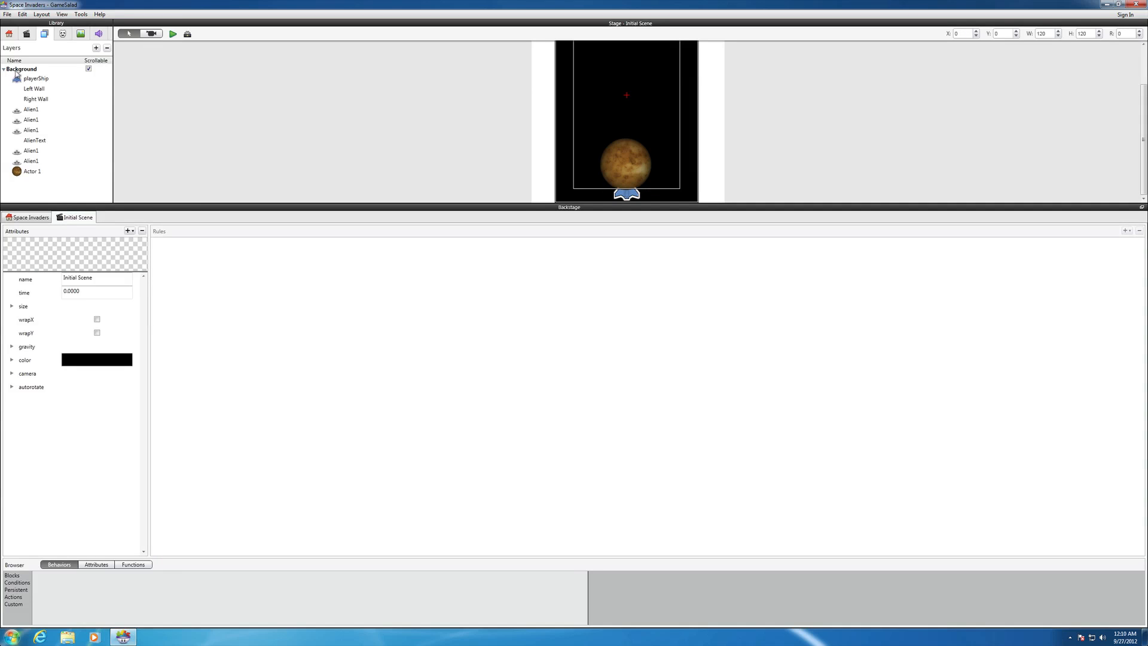
{"action": "left_click", "coordinate": [4, 69]}
{"action": "left_click", "coordinate": [4, 69]}
{"action": "left_click", "coordinate": [24, 176]}
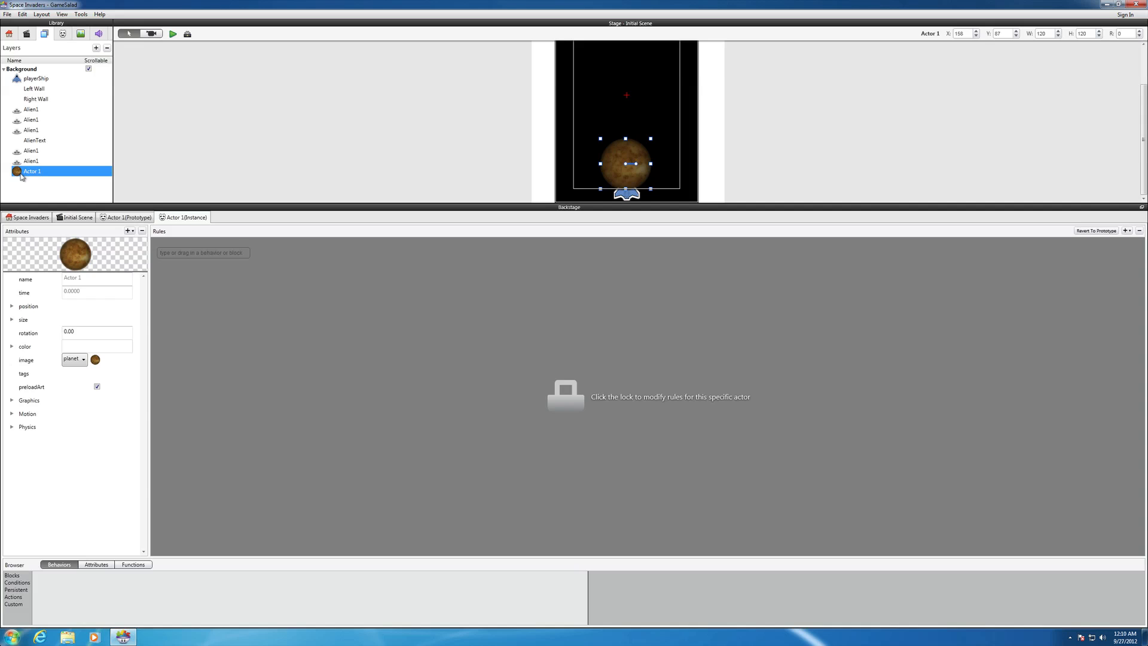
{"action": "left_click_drag", "start_coordinate": [19, 175], "coordinate": [20, 77]}
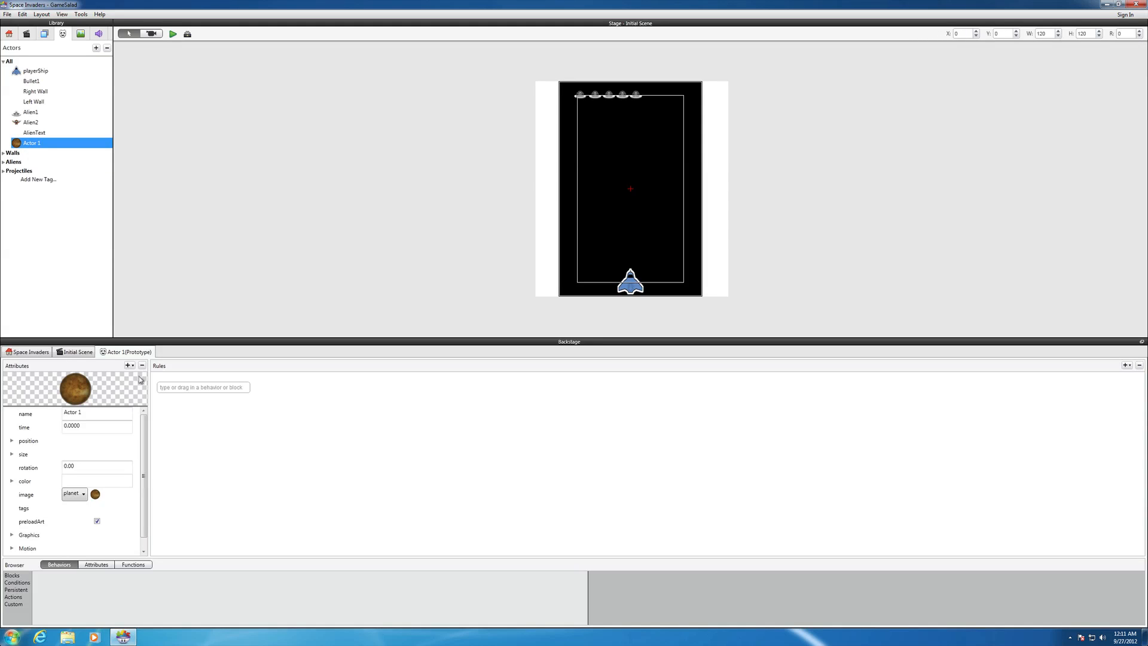
Set the planet actor's width and height to 300 and place it low in the scene at about X 156, Y 27.
{"action": "left_click", "coordinate": [11, 454]}
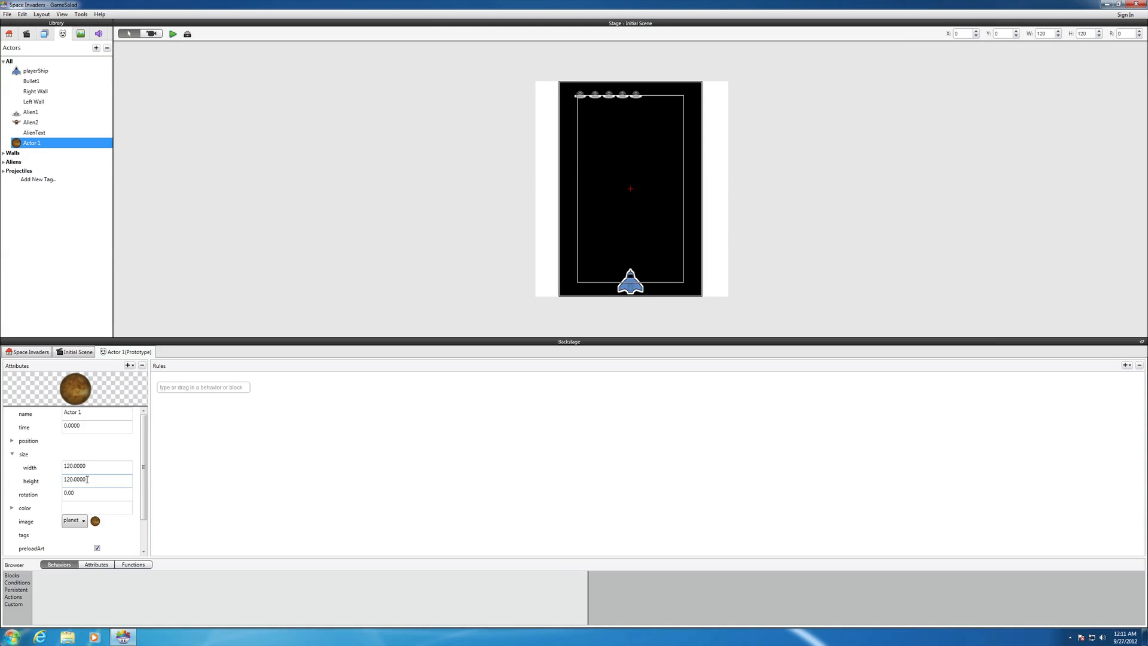
{"action": "left_click_drag", "start_coordinate": [87, 479], "coordinate": [59, 481]}
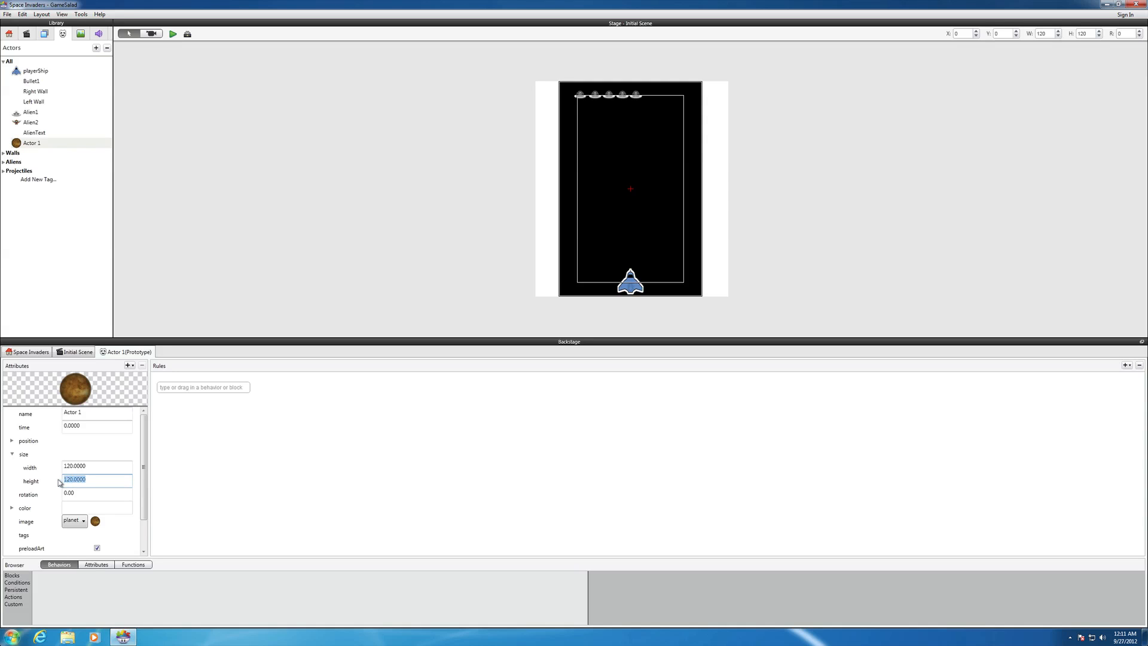
{"action": "type", "text": "300"}
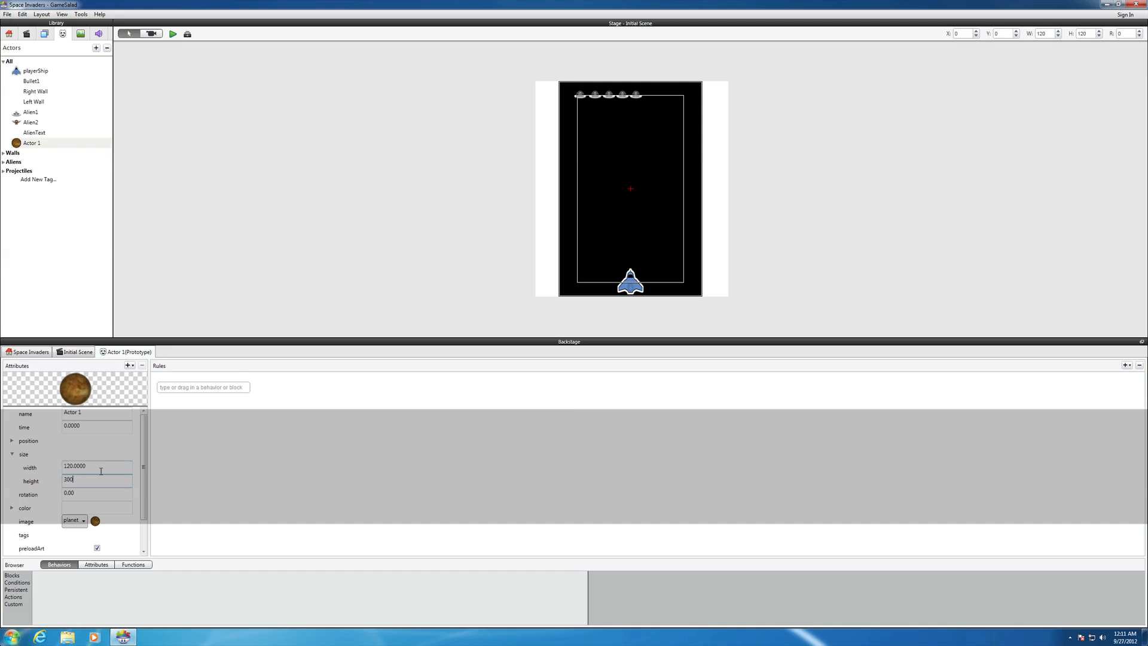
{"action": "left_click_drag", "start_coordinate": [87, 466], "coordinate": [60, 470]}
{"action": "type", "text": "300"}
{"action": "key", "text": "Return"}
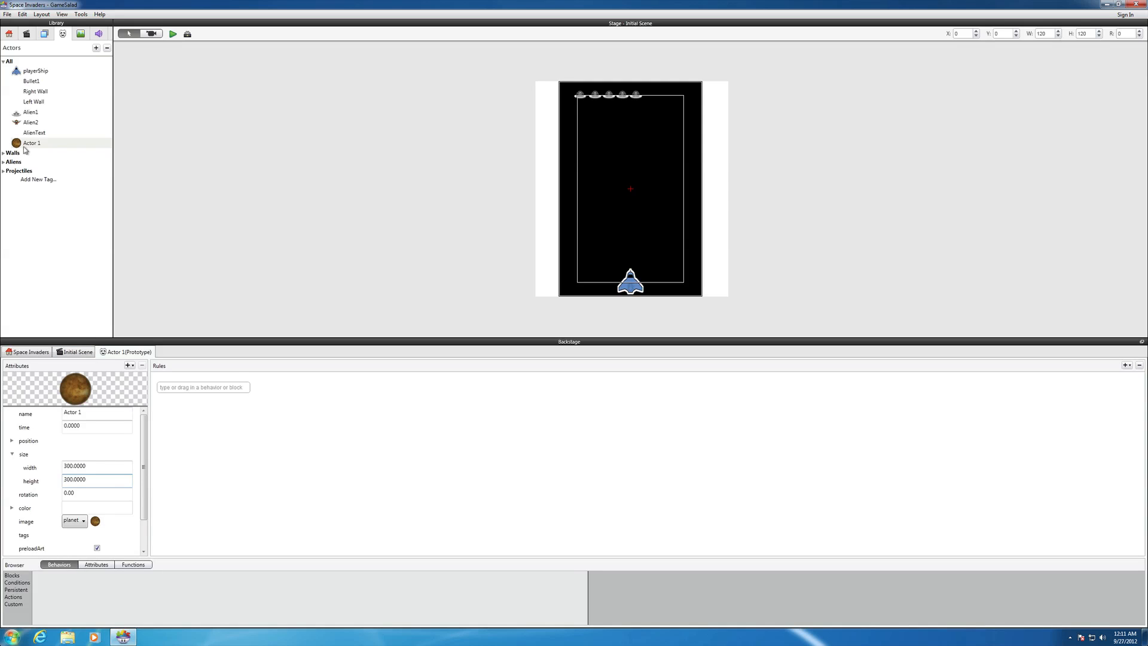
{"action": "left_click_drag", "start_coordinate": [18, 148], "coordinate": [619, 280]}
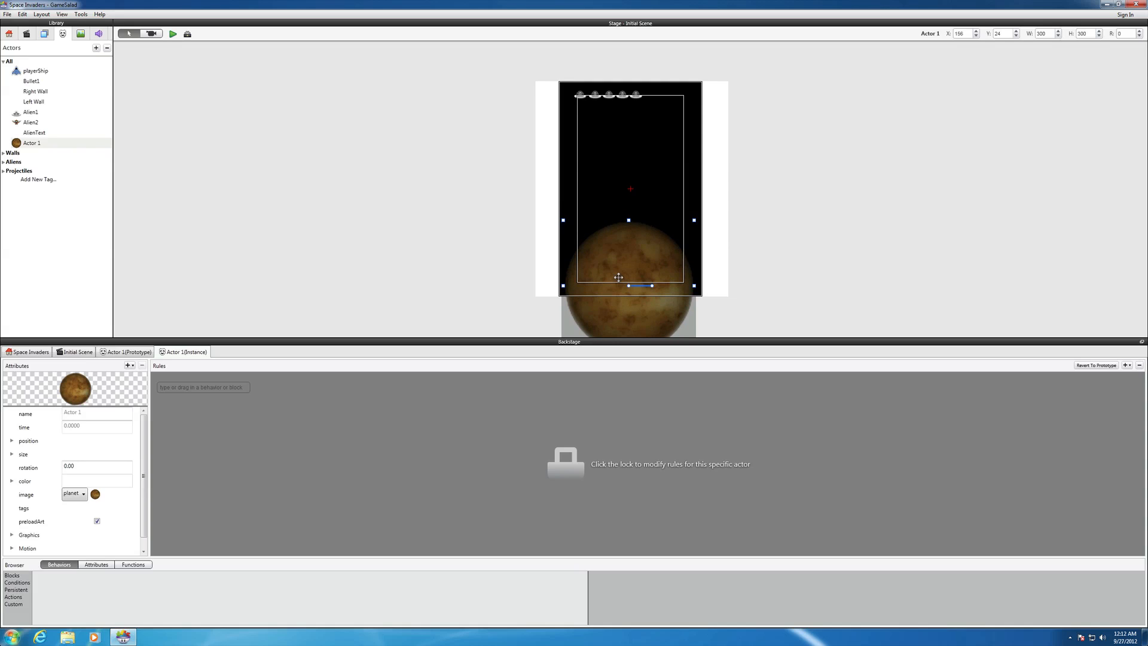
{"action": "left_click_drag", "start_coordinate": [619, 277], "coordinate": [618, 277]}
Move the planet to the first place in the Background layer's order and preview the game.
{"action": "left_click", "coordinate": [44, 34]}
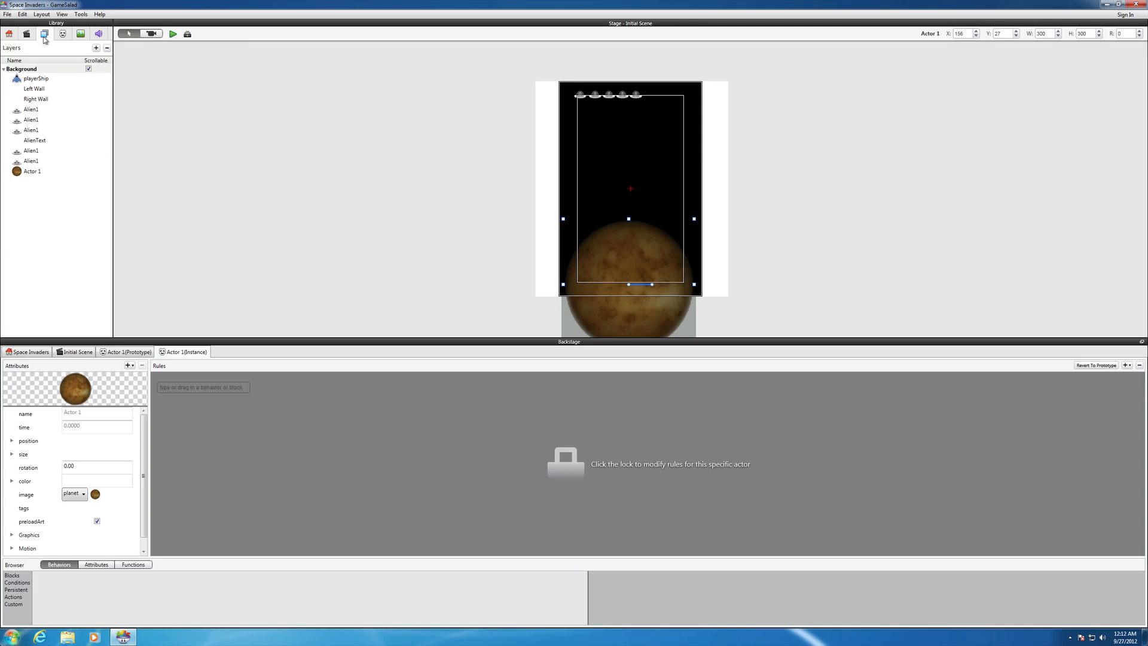
{"action": "left_click", "coordinate": [24, 173]}
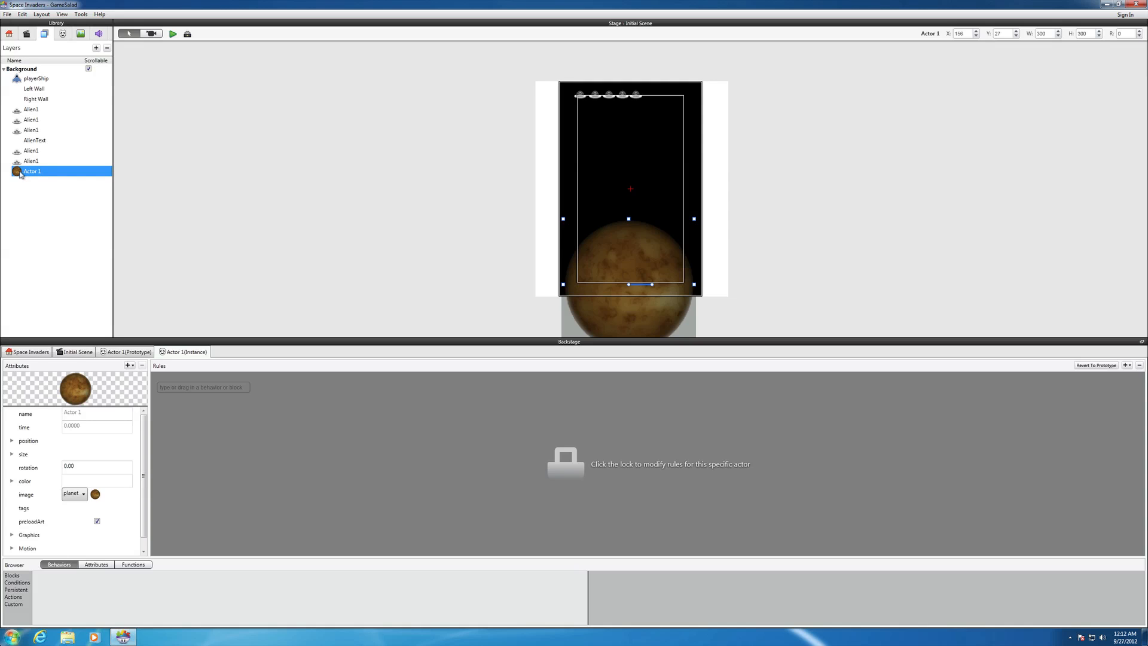
{"action": "left_click_drag", "start_coordinate": [20, 174], "coordinate": [19, 78]}
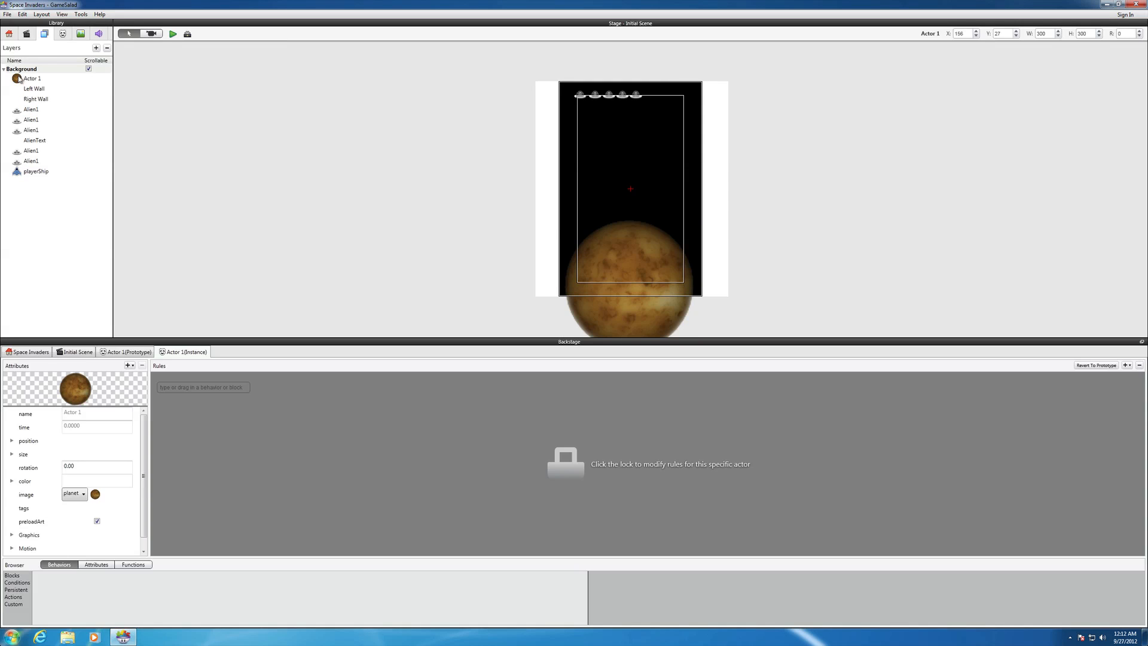
{"action": "left_click", "coordinate": [328, 226]}
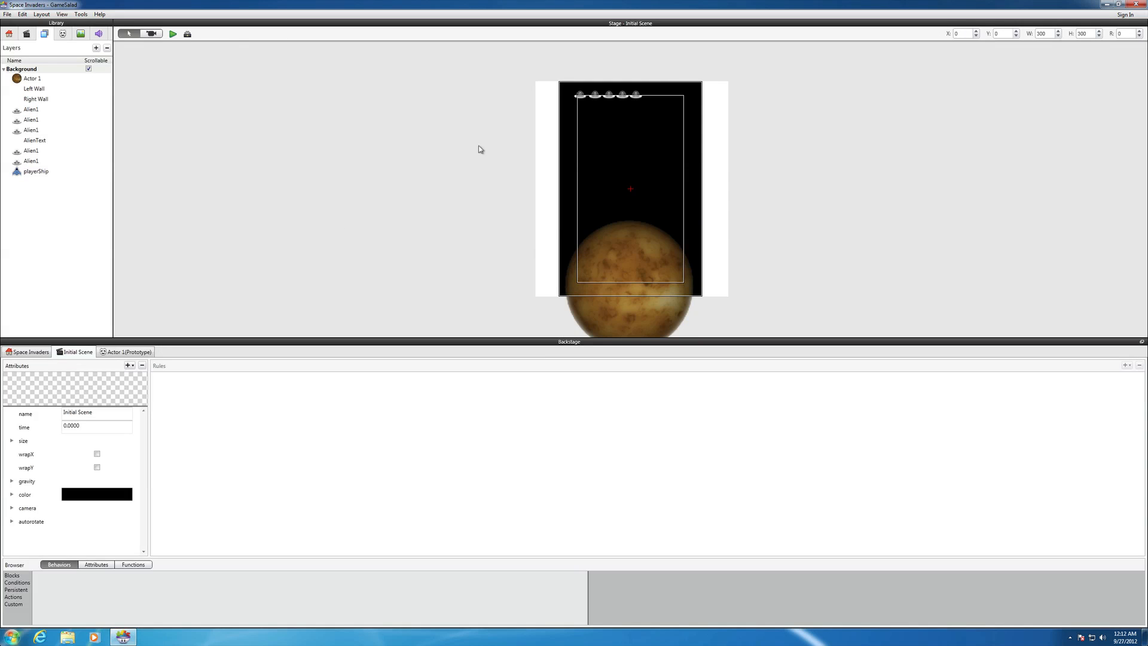
{"action": "left_click", "coordinate": [172, 34]}
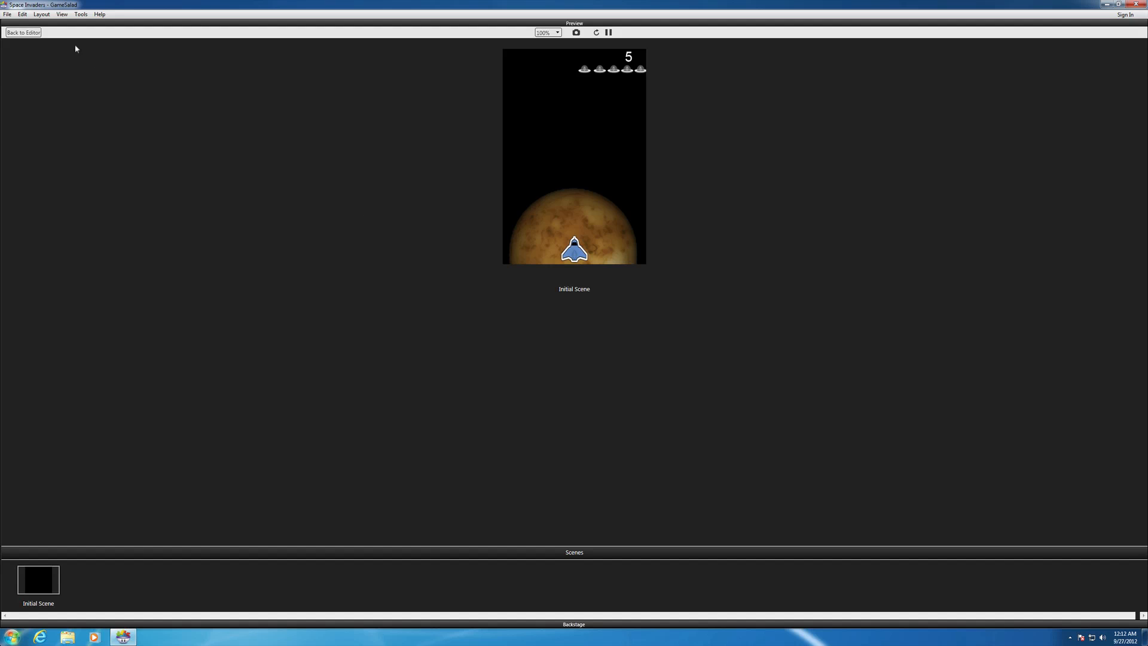
{"action": "left_click", "coordinate": [37, 35]}
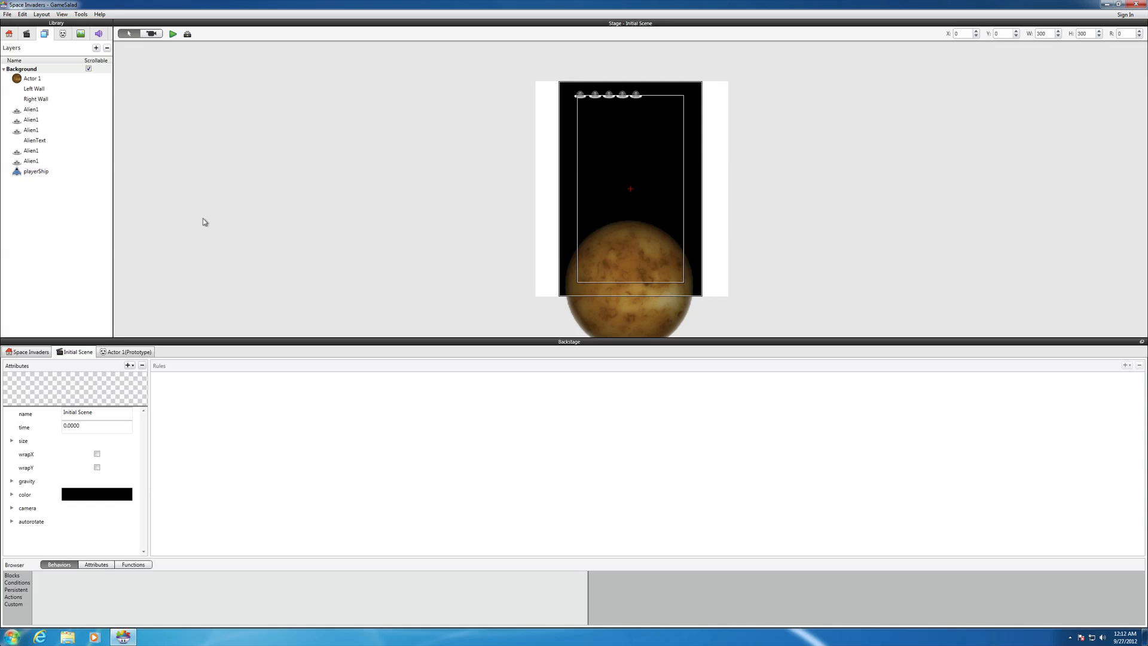
Move playerShip directly after the planet in the Background layer's order.
{"action": "left_click", "coordinate": [21, 173]}
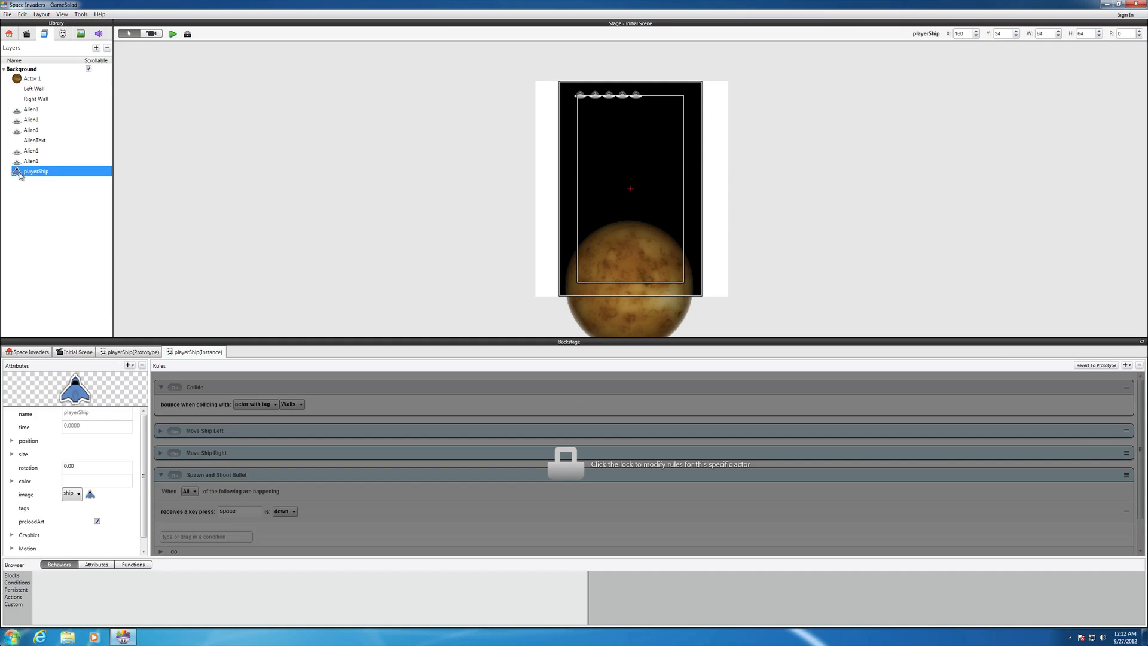
{"action": "left_click_drag", "start_coordinate": [19, 175], "coordinate": [27, 90]}
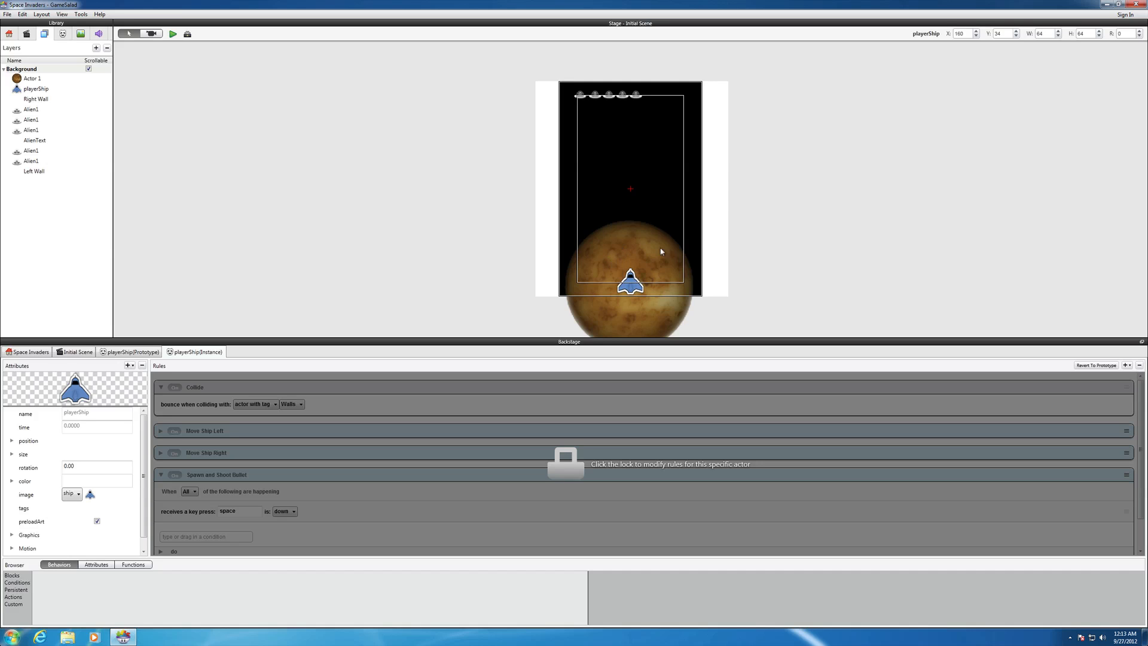
{"action": "left_click", "coordinate": [415, 312]}
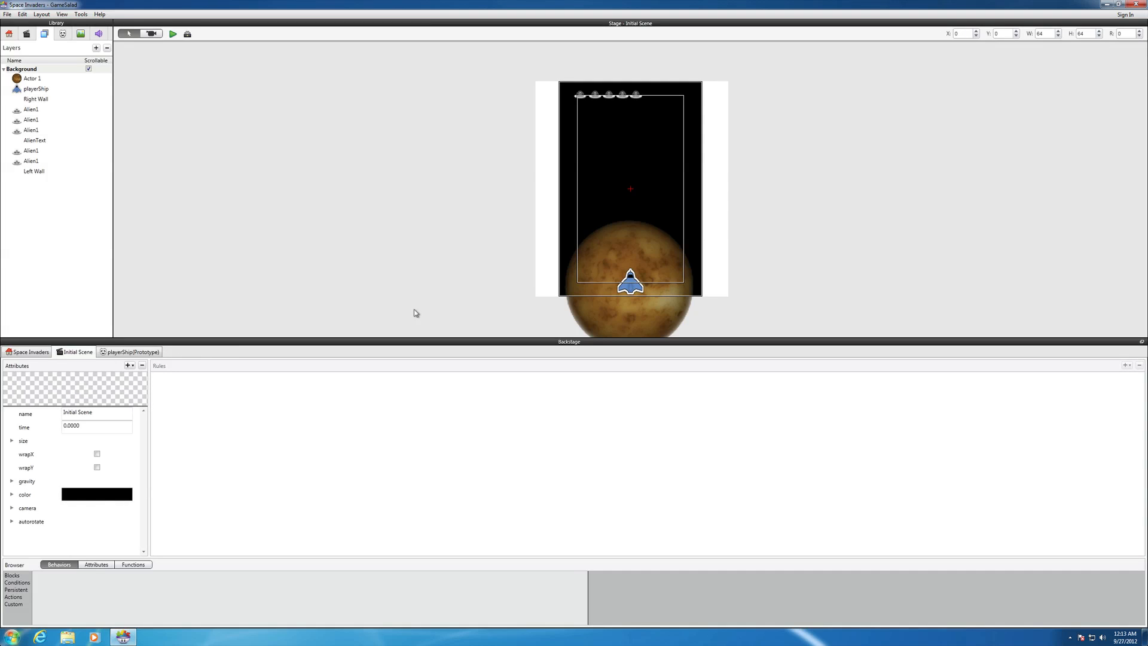
Rename the planet's entry in the Background layer as Planet.
{"action": "left_click", "coordinate": [40, 81]}
{"action": "left_click", "coordinate": [40, 80]}
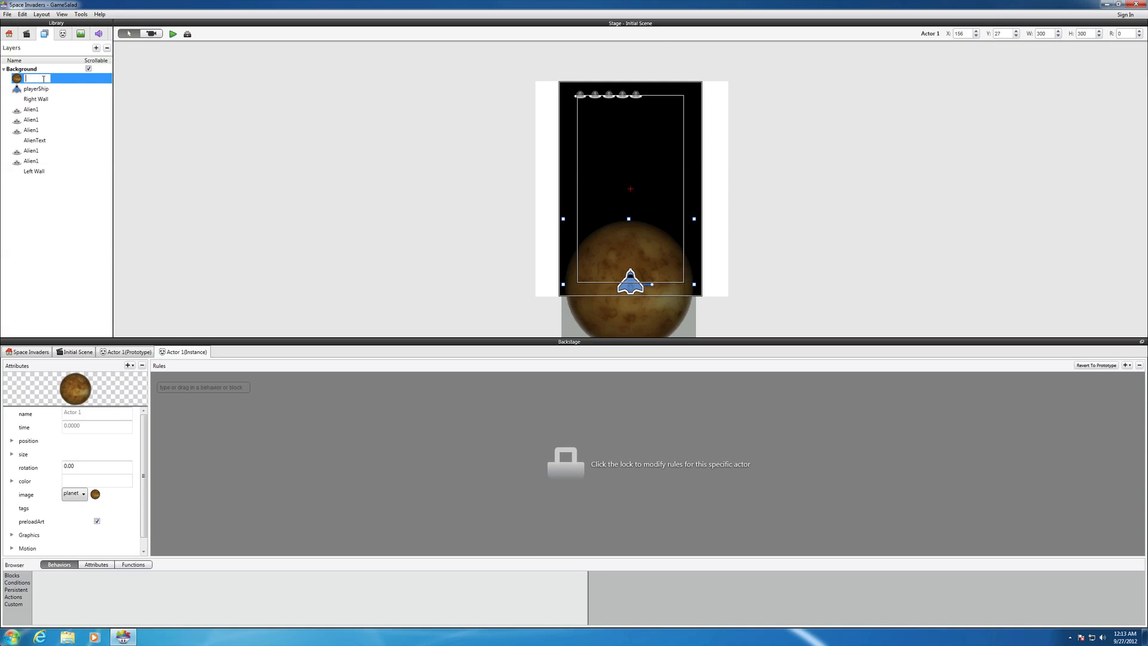
{"action": "type", "text": "Planet"}
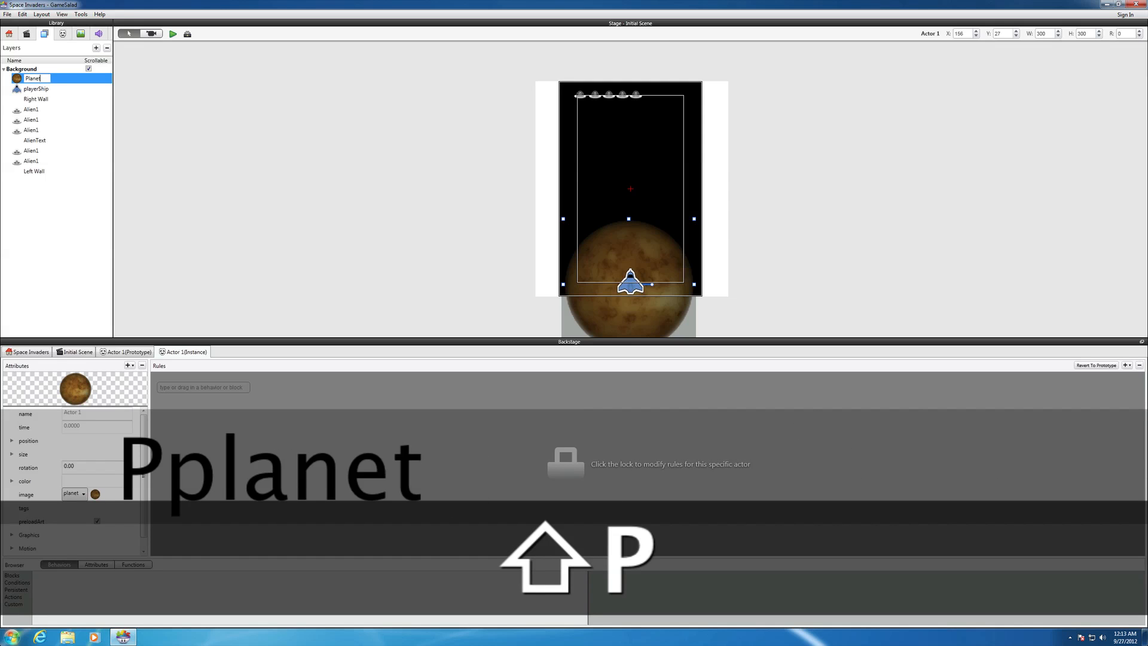
{"action": "key", "text": "Return"}
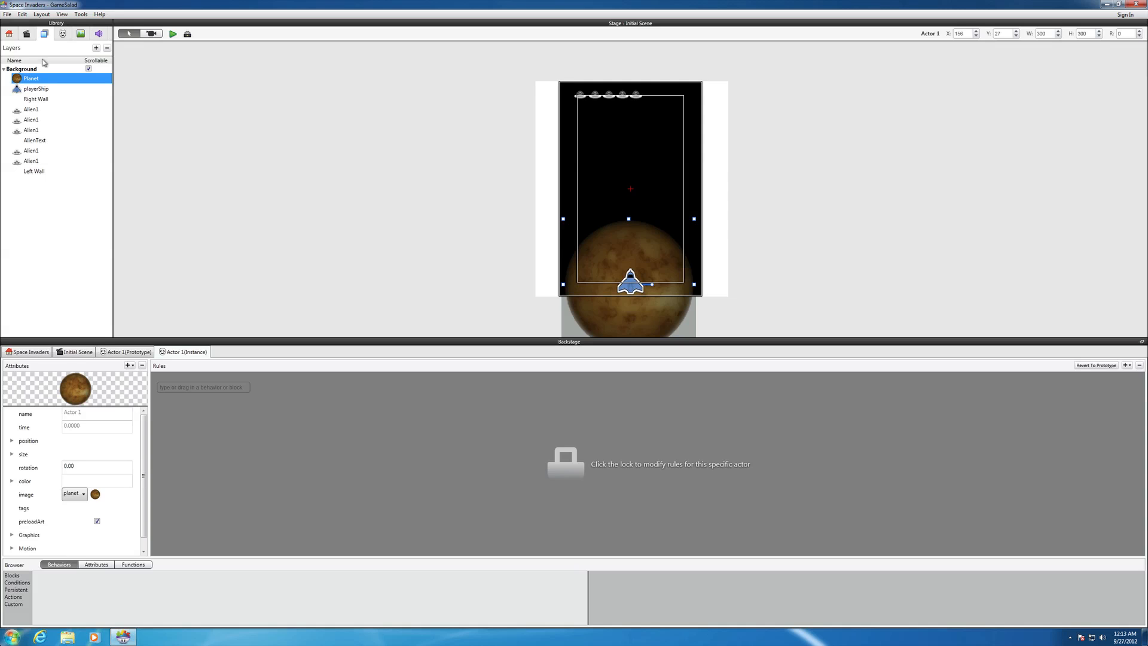
Rename the Actor 1 prototype in the actor library as Planet.
{"action": "left_click", "coordinate": [61, 37]}
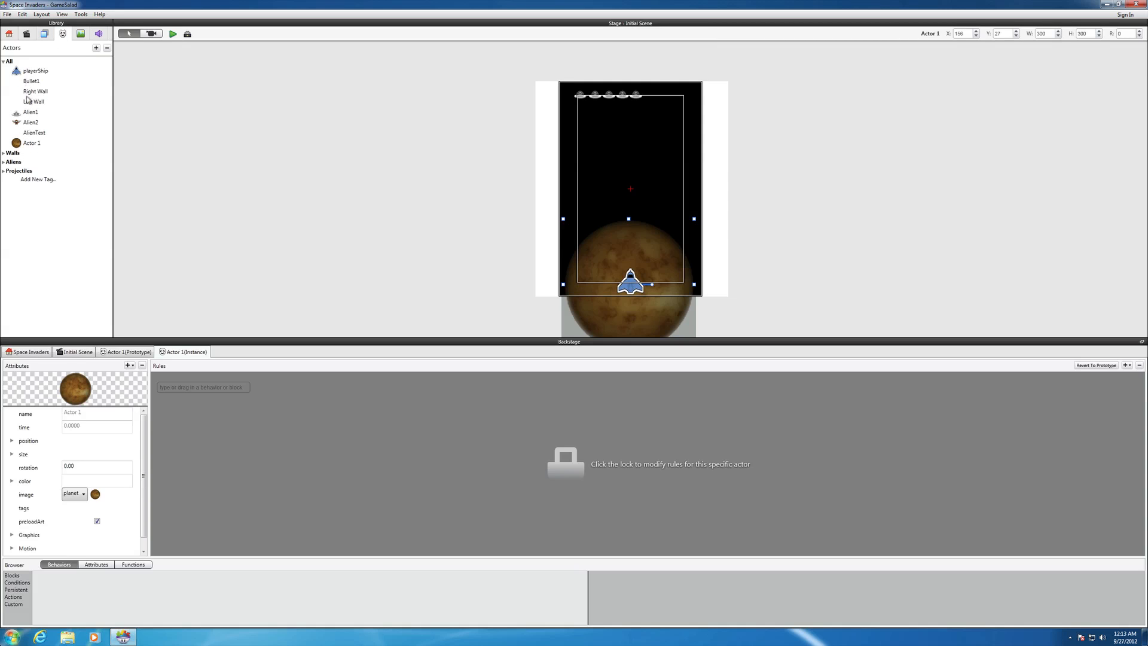
{"action": "left_click", "coordinate": [27, 144]}
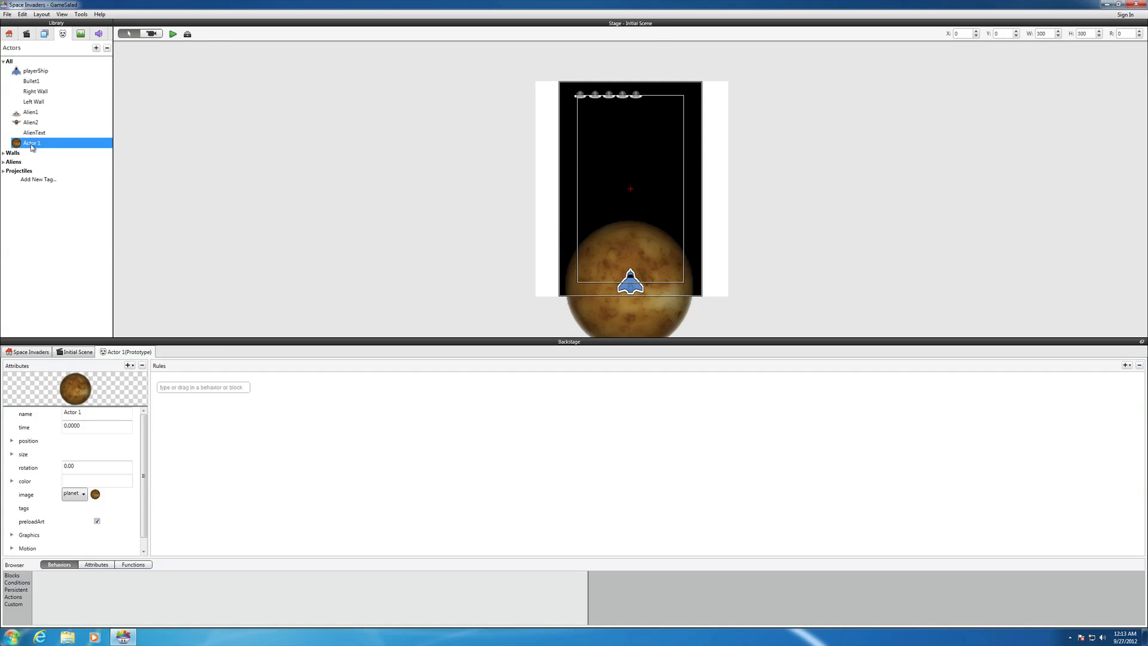
{"action": "left_click", "coordinate": [33, 144]}
{"action": "left_click_drag", "start_coordinate": [41, 143], "coordinate": [22, 147]}
{"action": "type", "text": "Planet"}
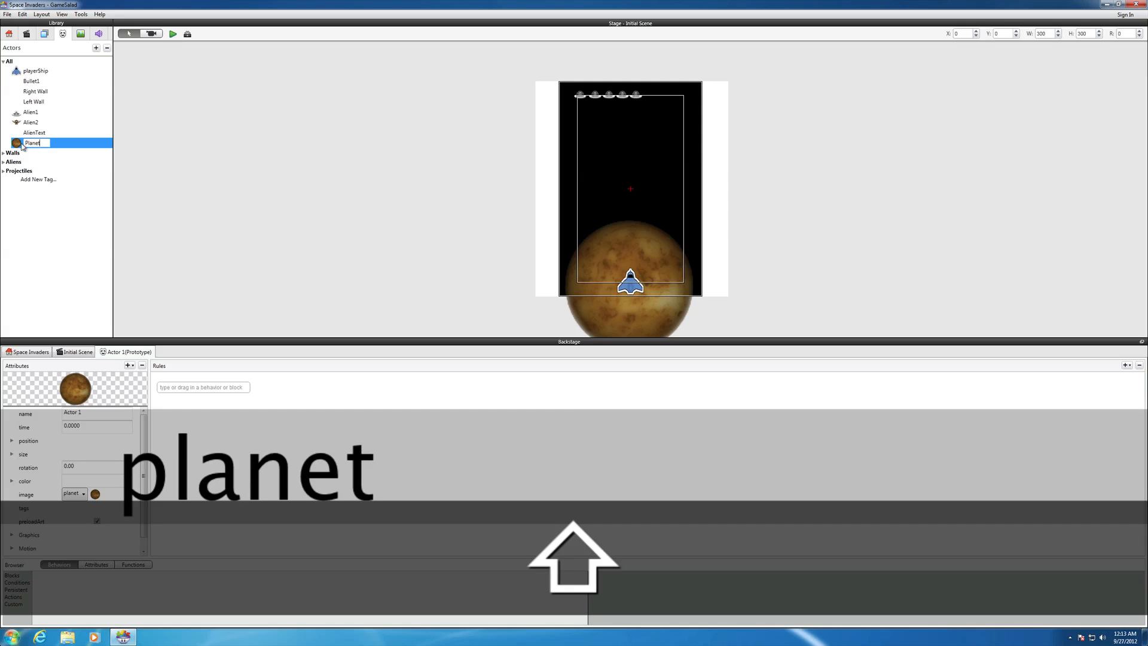
{"action": "key", "text": "Return"}
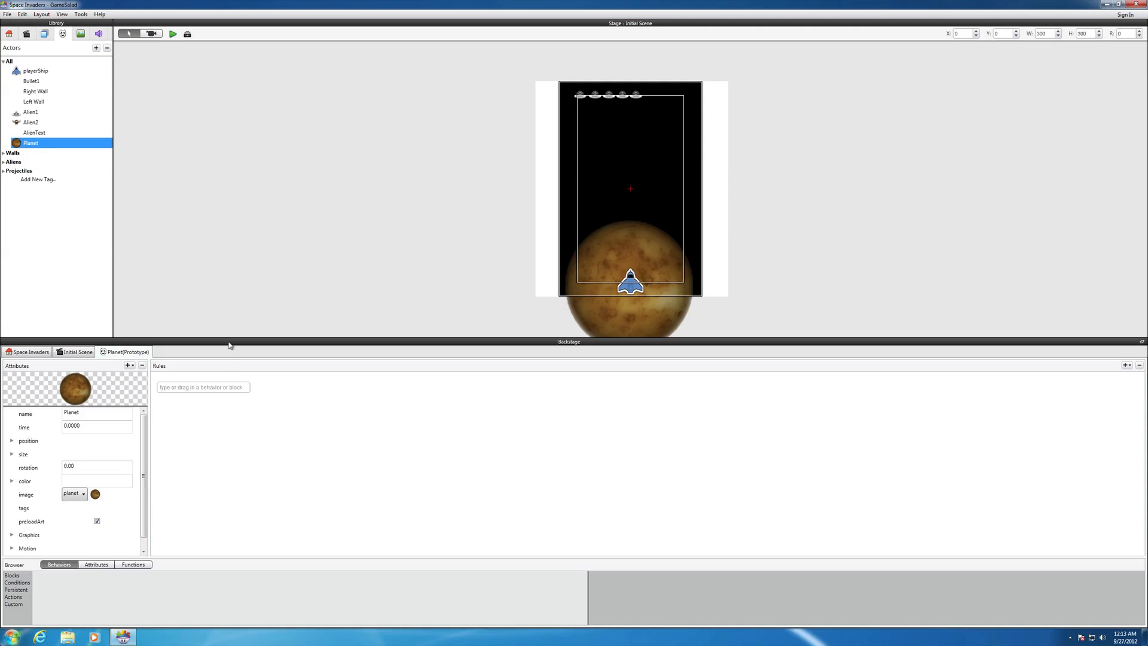
Enlarge the Backstage area and add a Move behavior to the Planet prototype's rules.
{"action": "left_click_drag", "start_coordinate": [229, 337], "coordinate": [229, 336]}
{"action": "left_click_drag", "start_coordinate": [232, 257], "coordinate": [234, 207]}
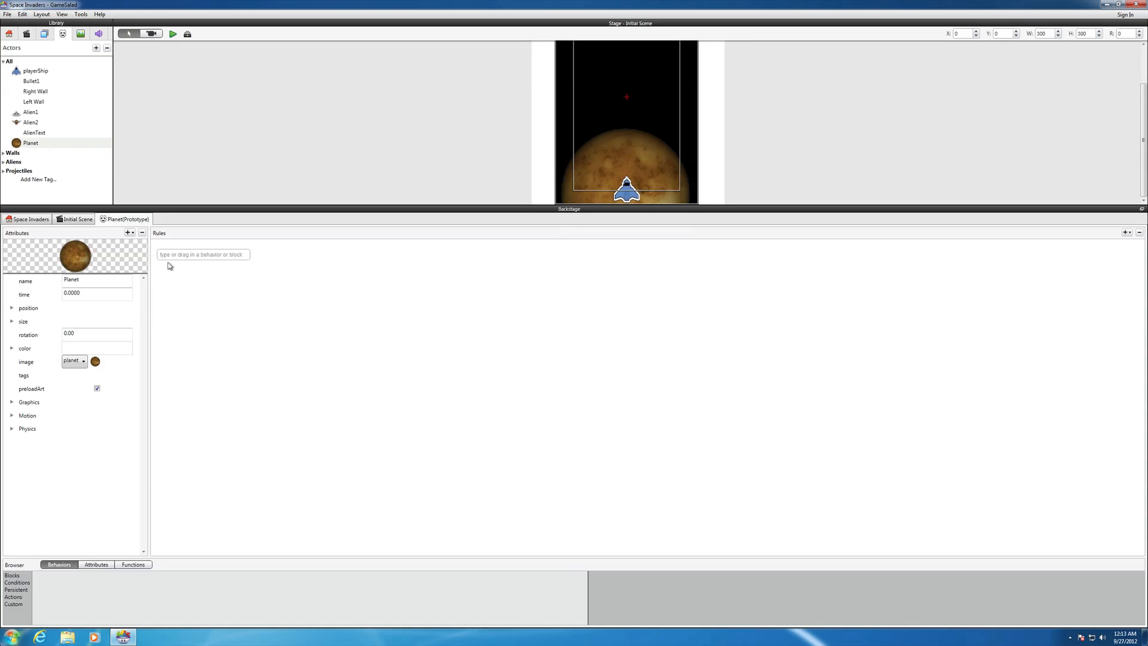
{"action": "left_click", "coordinate": [12, 597]}
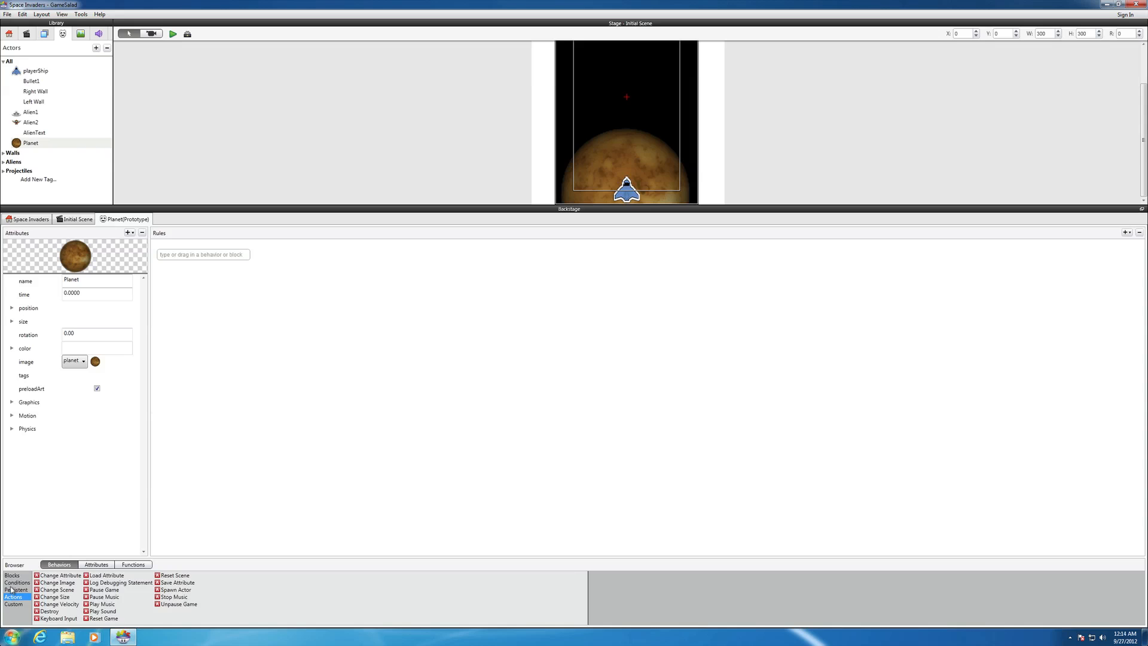
{"action": "left_click", "coordinate": [13, 590]}
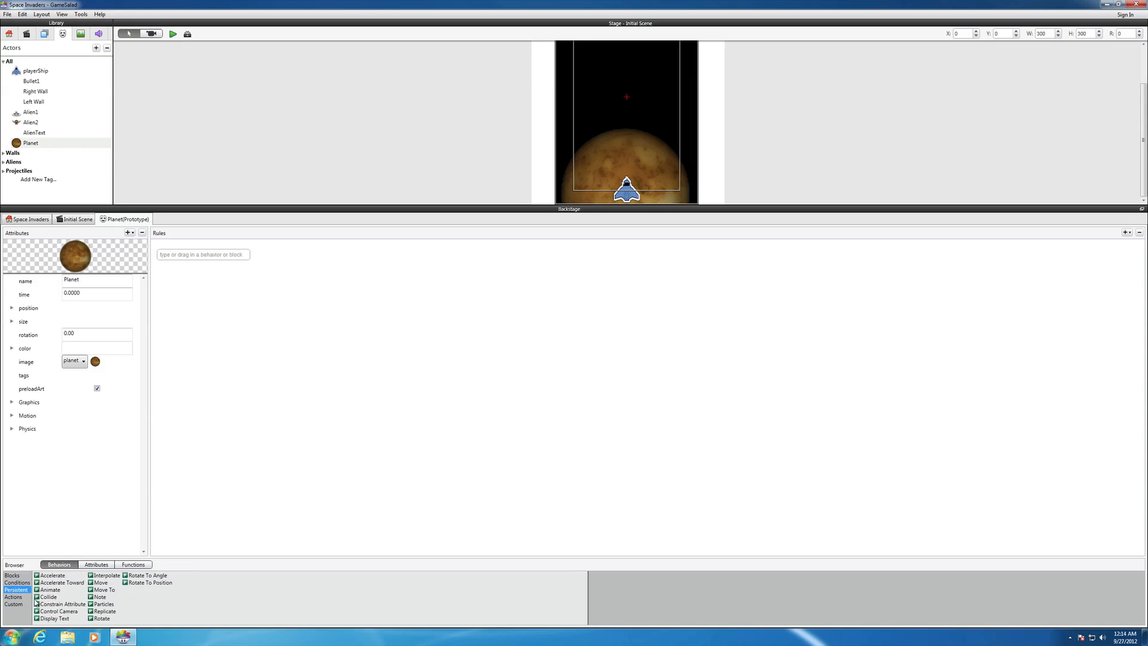
{"action": "left_click", "coordinate": [97, 583]}
{"action": "left_click_drag", "start_coordinate": [96, 584], "coordinate": [183, 261]}
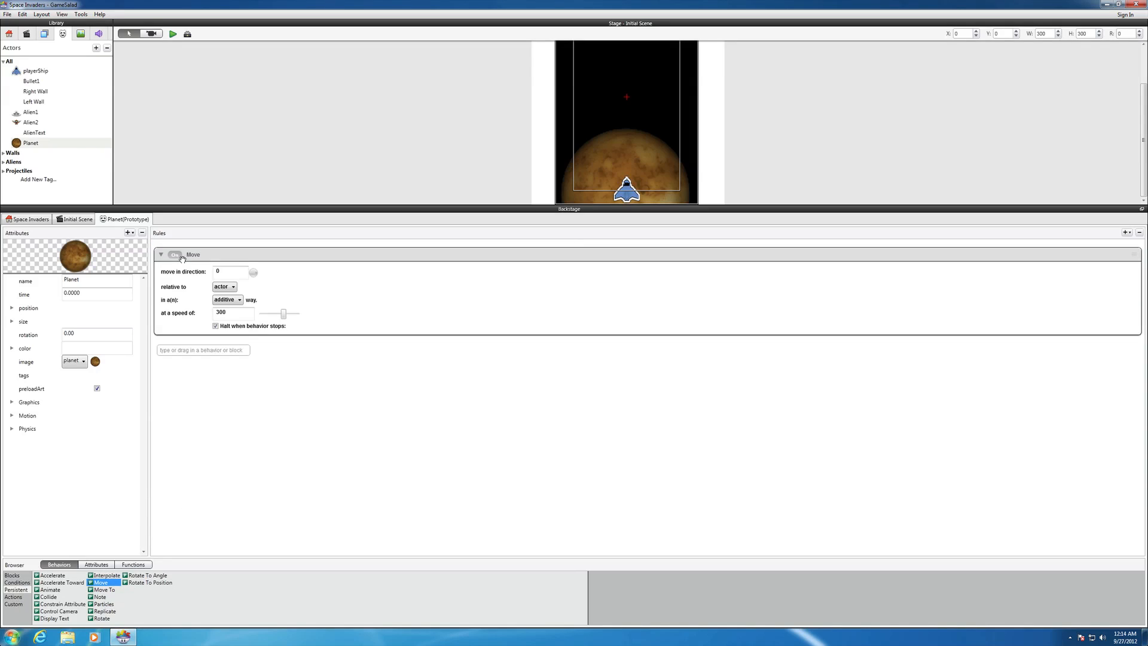
Set the Planet's Move behavior to direction 270, relative to the scene.
{"action": "left_click", "coordinate": [231, 272]}
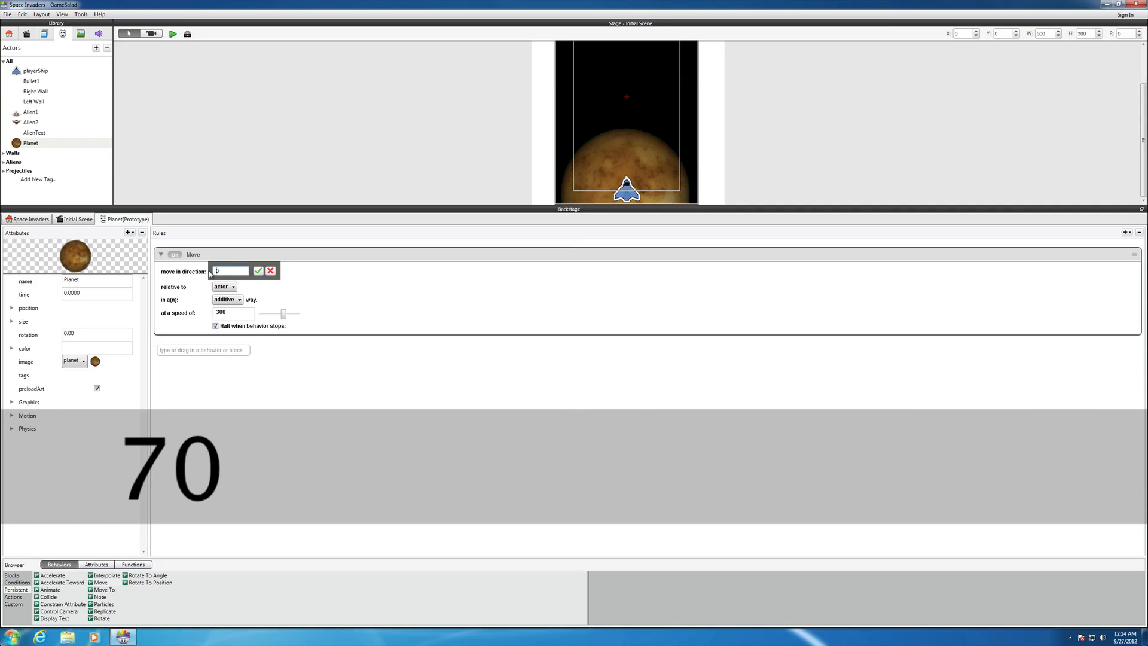
{"action": "type", "text": "27"}
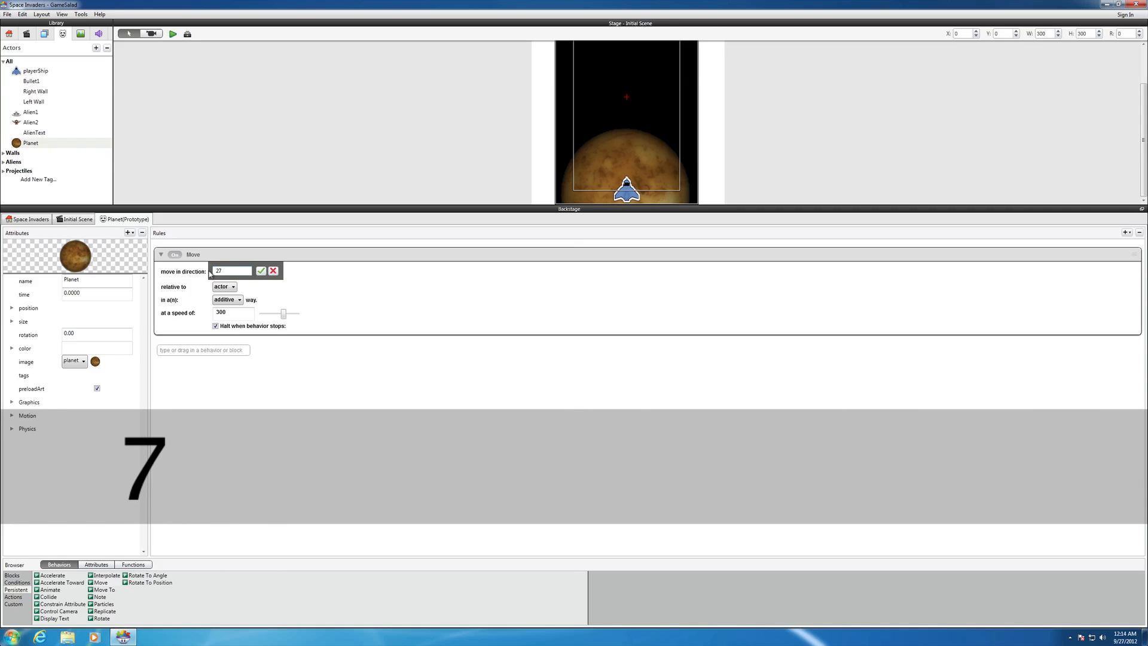
{"action": "type", "text": "0"}
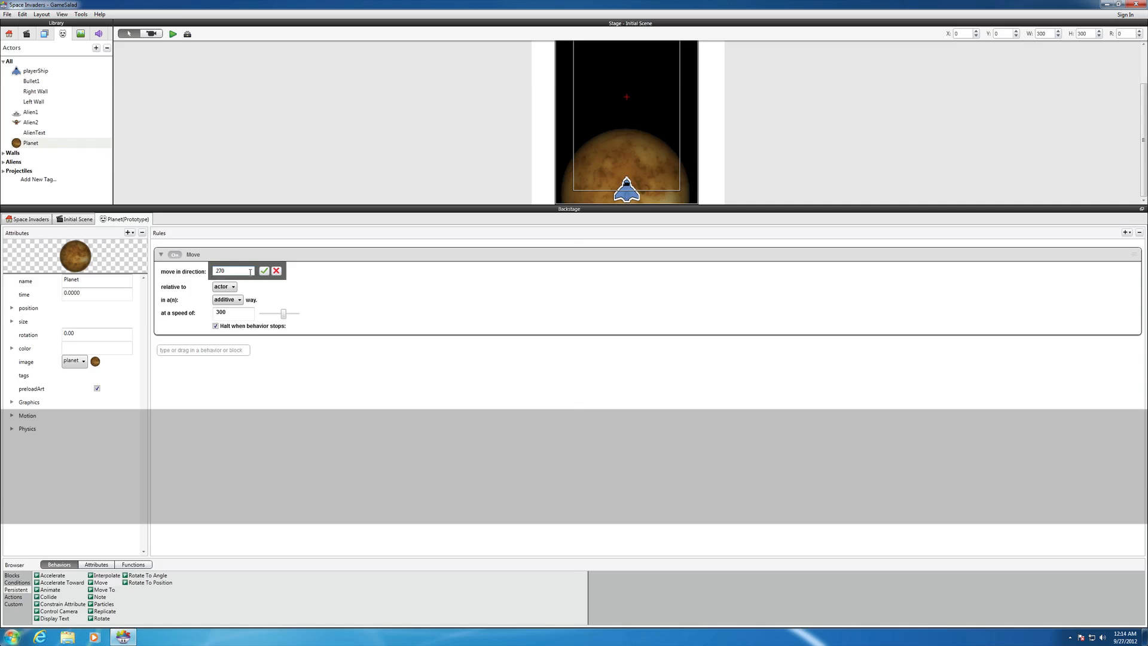
{"action": "left_click", "coordinate": [263, 272]}
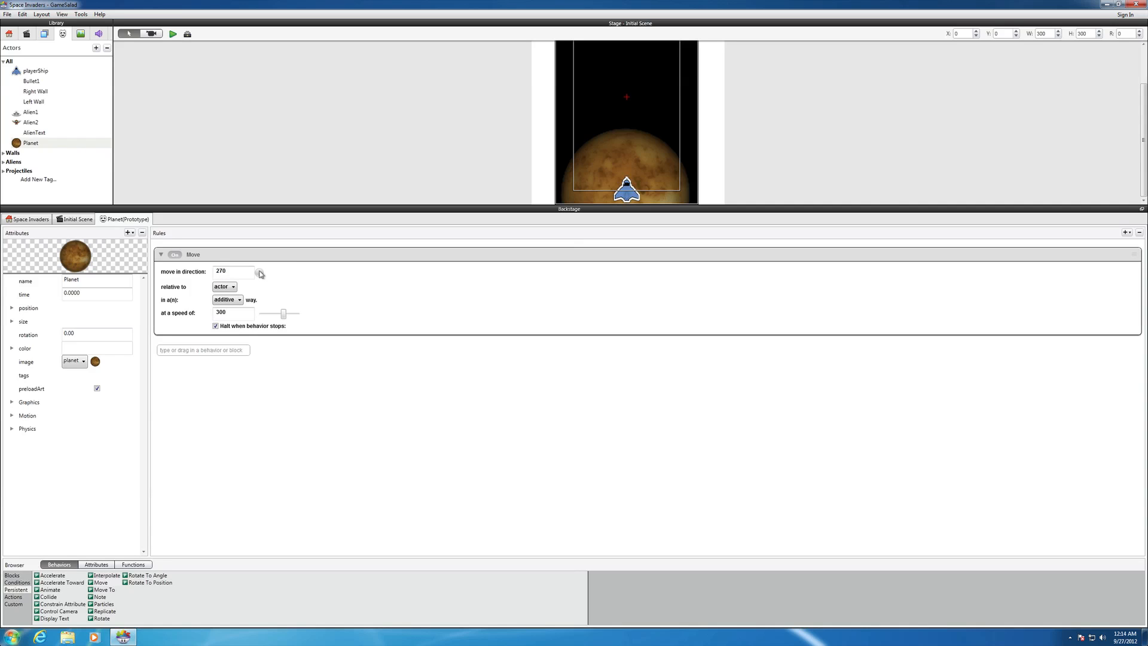
{"action": "left_click", "coordinate": [235, 288]}
{"action": "left_click", "coordinate": [233, 303]}
Set the Move behavior's speed to 60, preview the game and return to the editor.
{"action": "left_click", "coordinate": [218, 311]}
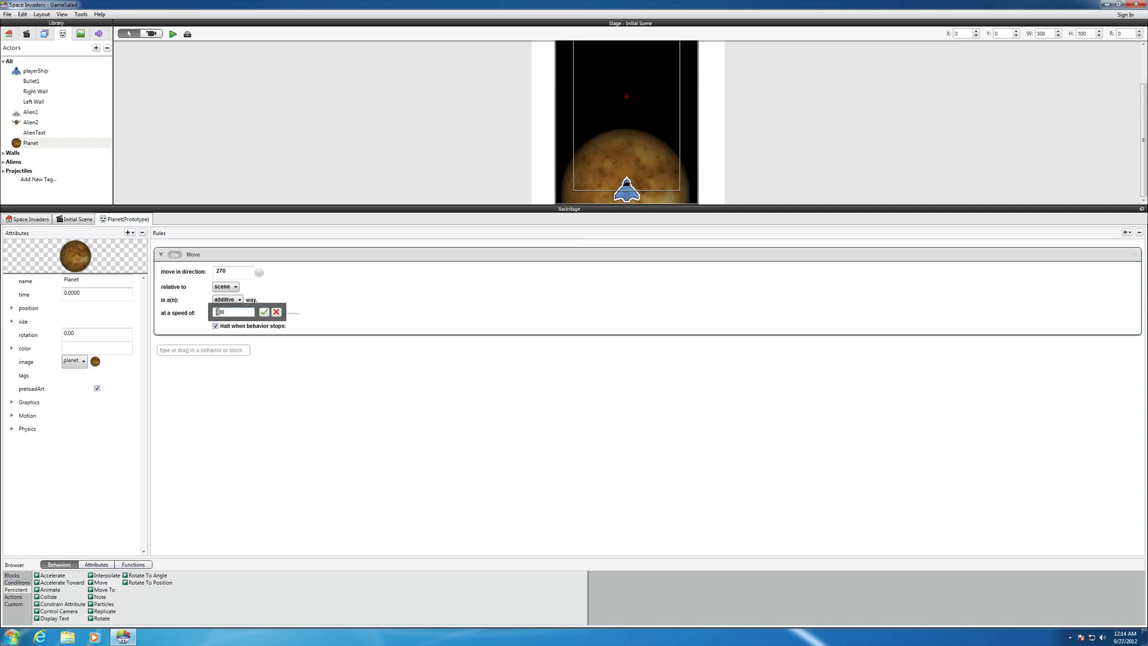
{"action": "left_click_drag", "start_coordinate": [226, 311], "coordinate": [216, 310]}
{"action": "type", "text": "60"}
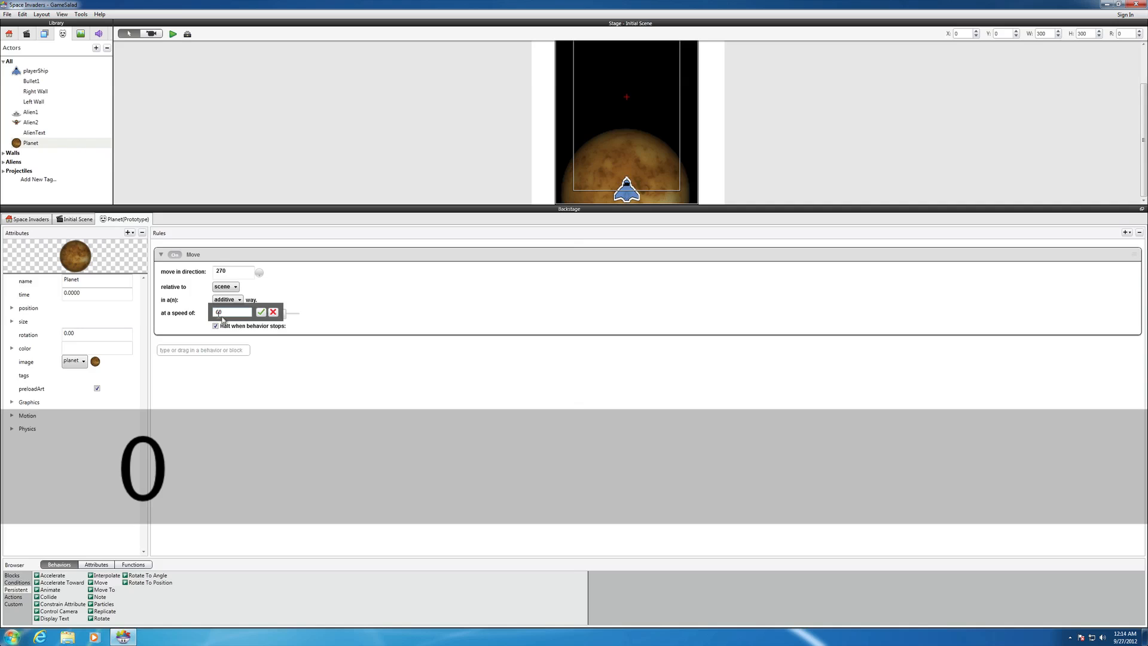
{"action": "left_click", "coordinate": [262, 312]}
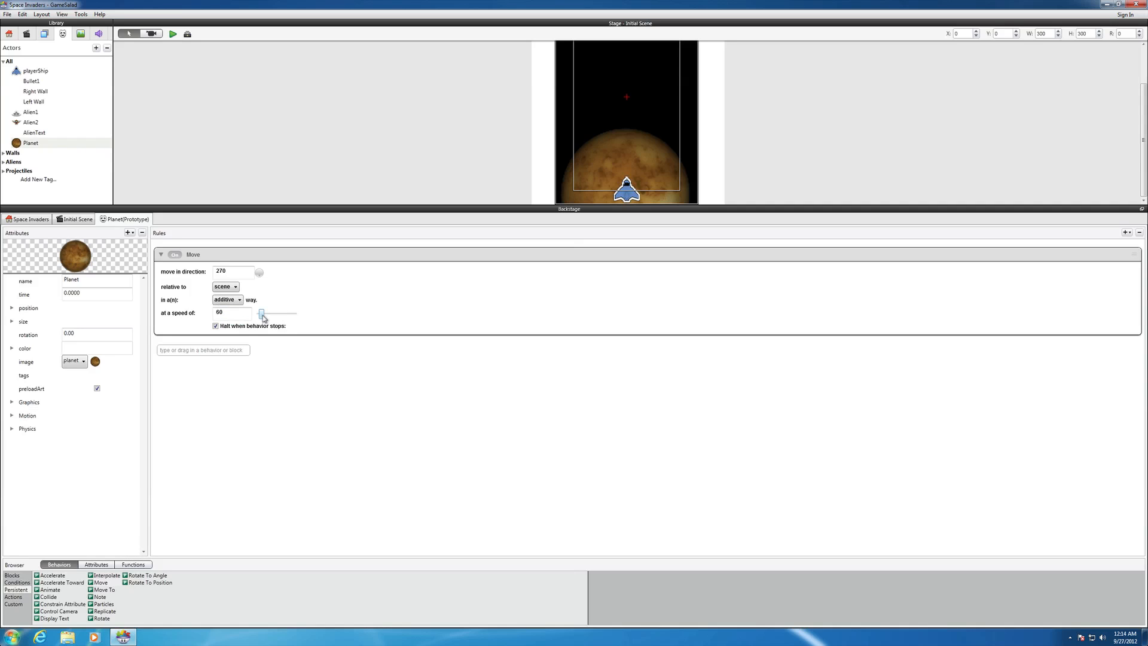
{"action": "left_click", "coordinate": [172, 34]}
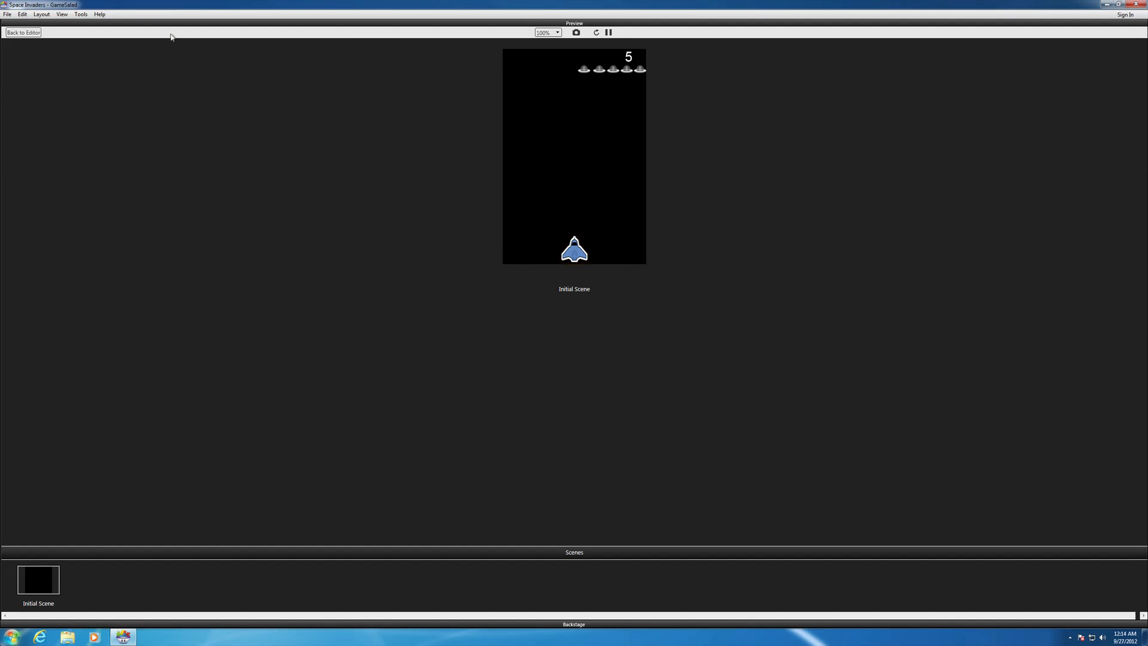
{"action": "left_click", "coordinate": [23, 33]}
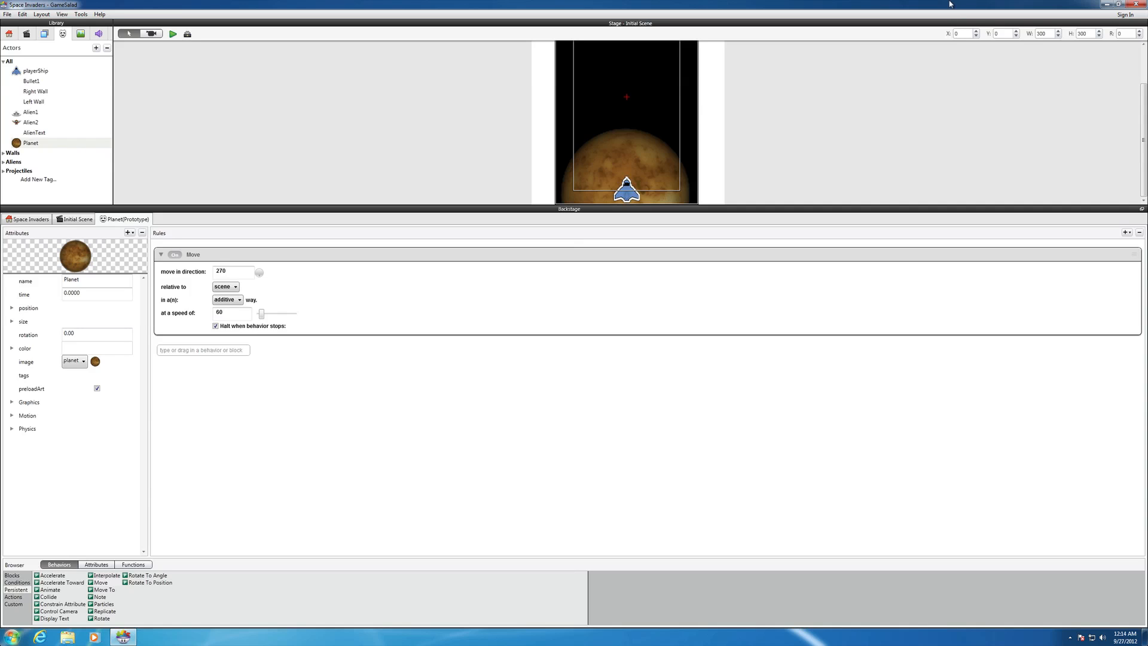
{"action": "mouse_move", "coordinate": [951, 2]}
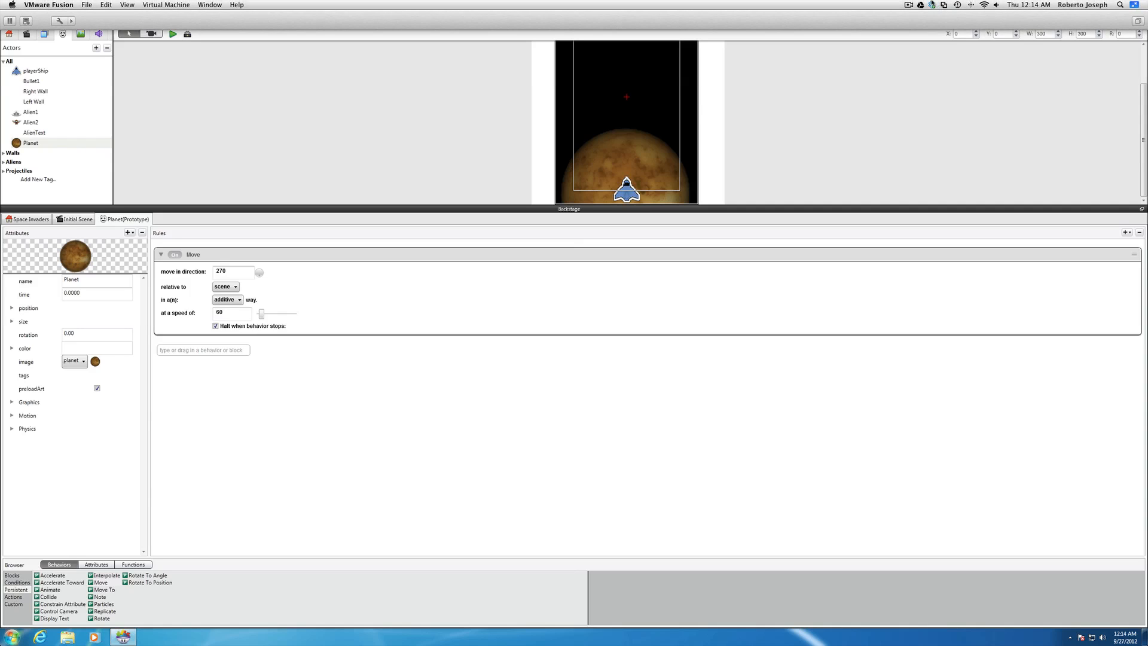
{"action": "left_click", "coordinate": [910, 6]}
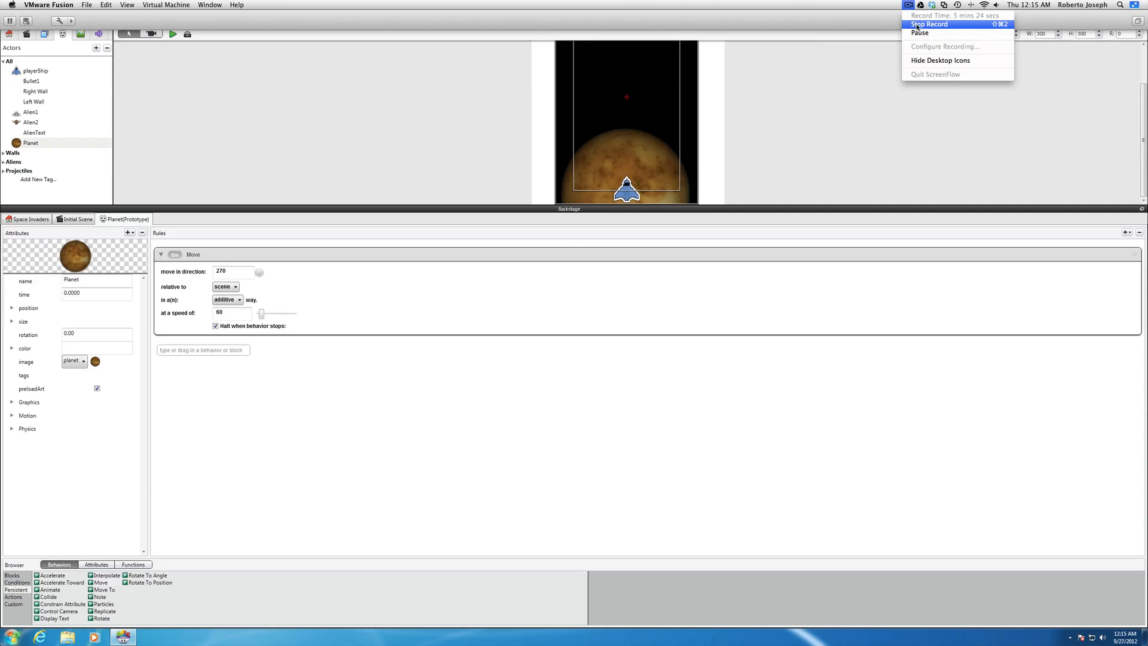